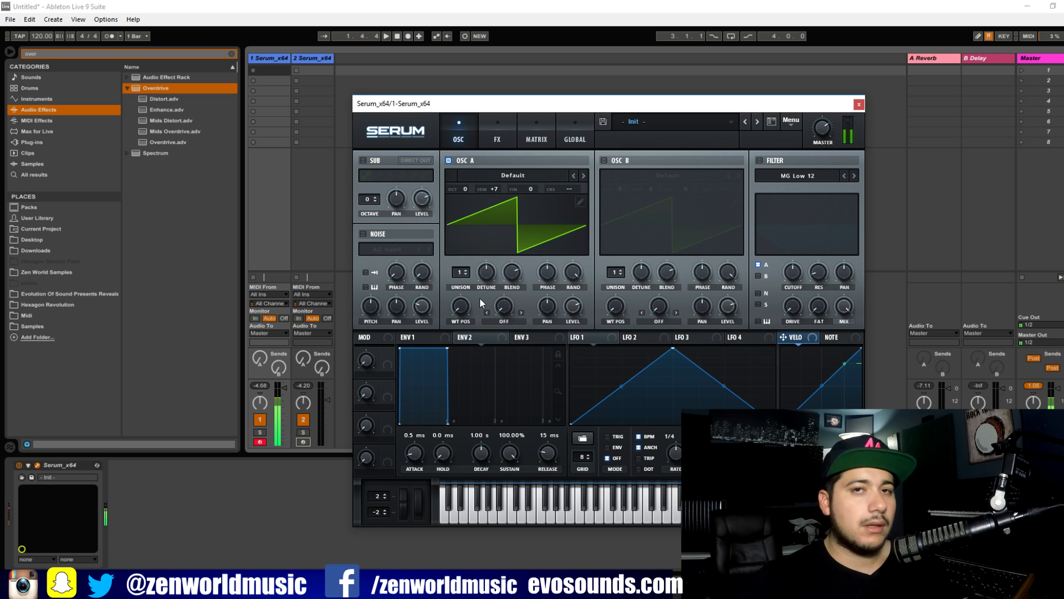
Step: Set oscillator A's warp mode to Sync (No Window) and raise the warp amount until the saw repeats about four times
click(501, 321)
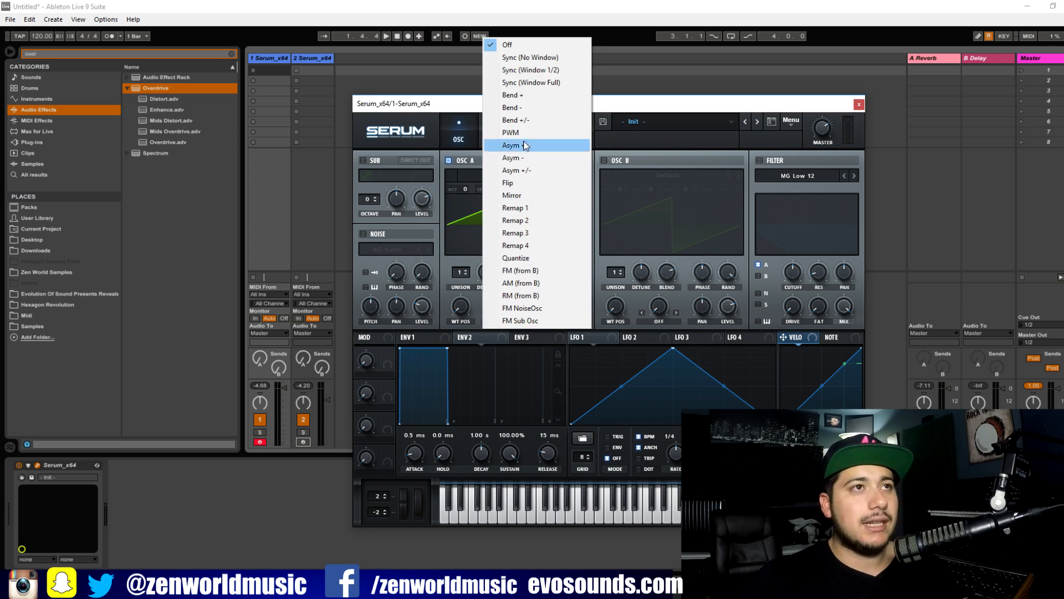
click(557, 56)
mouse_move(504, 306)
mouse_down()
mouse_move(557, 284)
mouse_move(506, 310)
mouse_up()
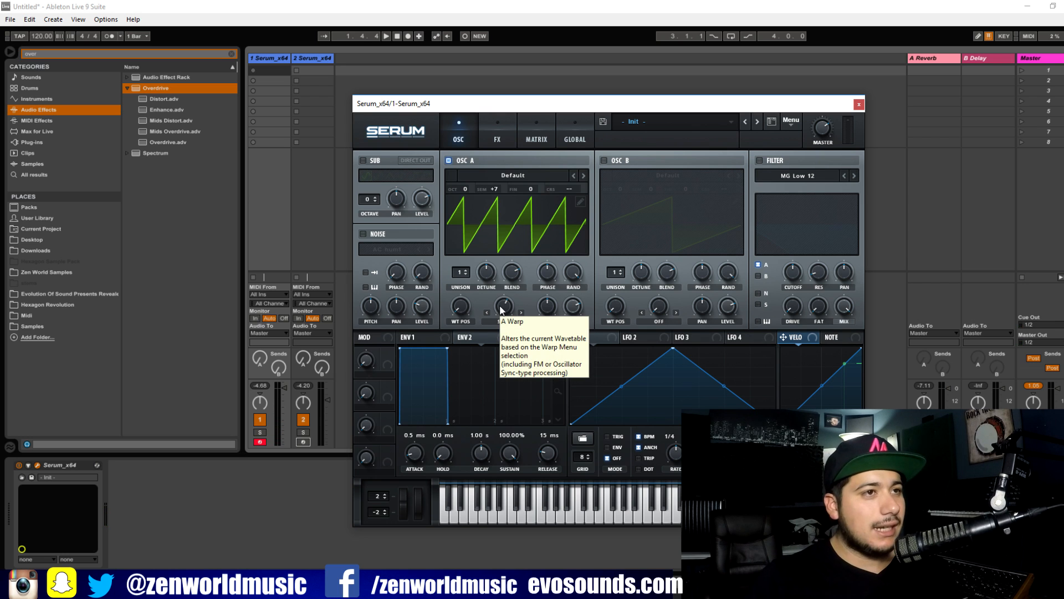
Step: Enable the MG Low 12 filter and lower its cutoff to near the minimum
click(759, 161)
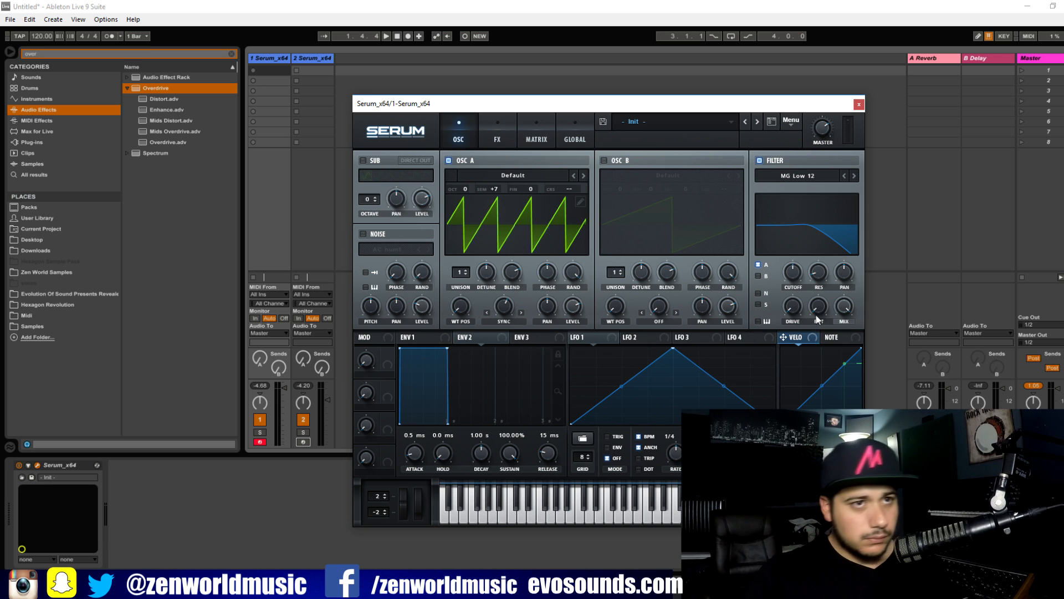
drag(798, 281, 798, 322)
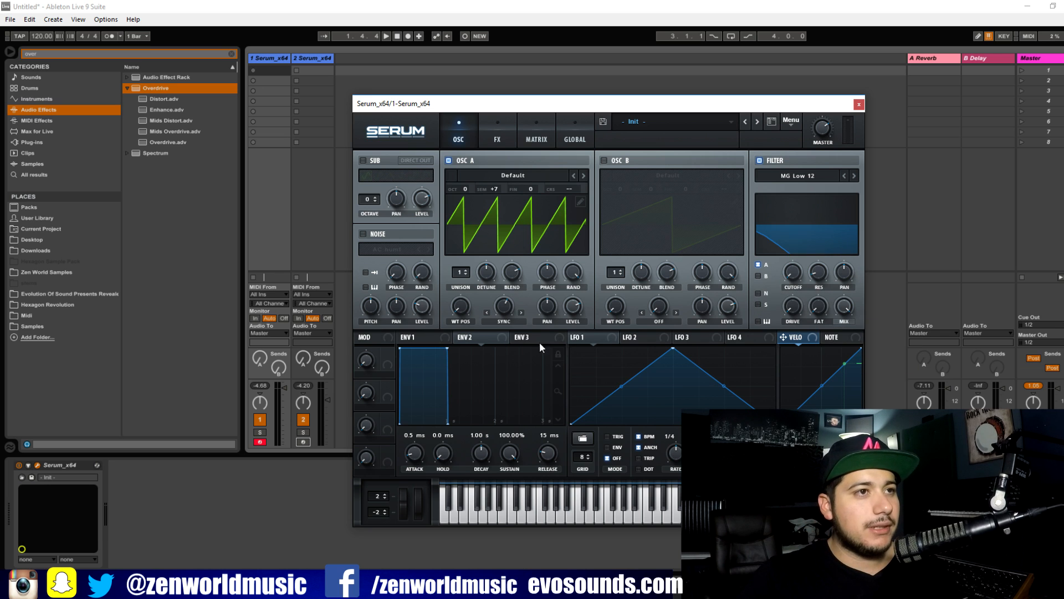
Step: Shape Env 2 with a 141 ms attack, 423 ms decay and 0% sustain, and route it to the filter cutoff at 100
drag(413, 460, 432, 445)
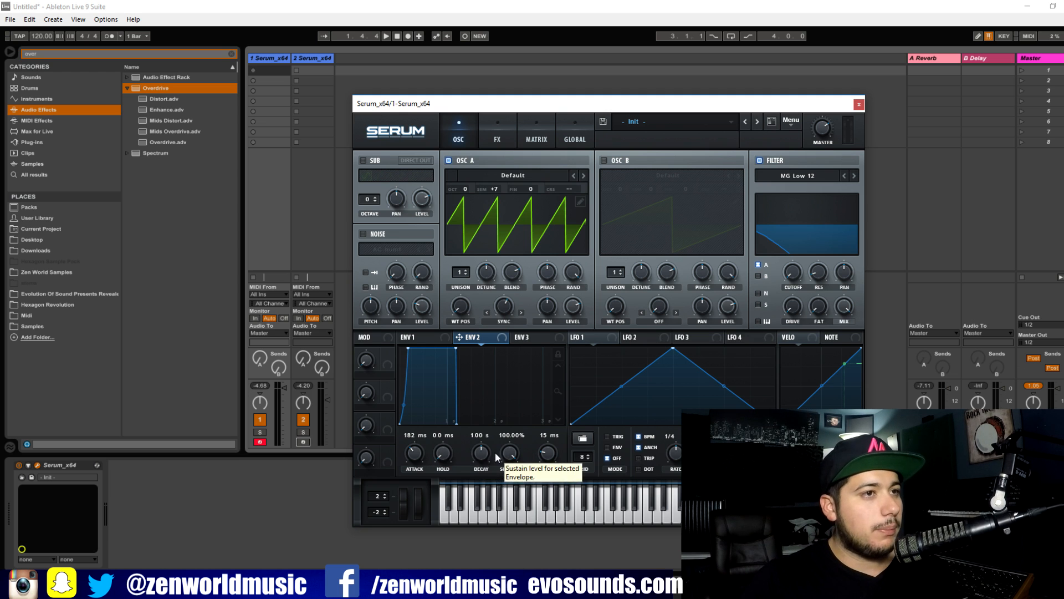
drag(480, 453, 509, 487)
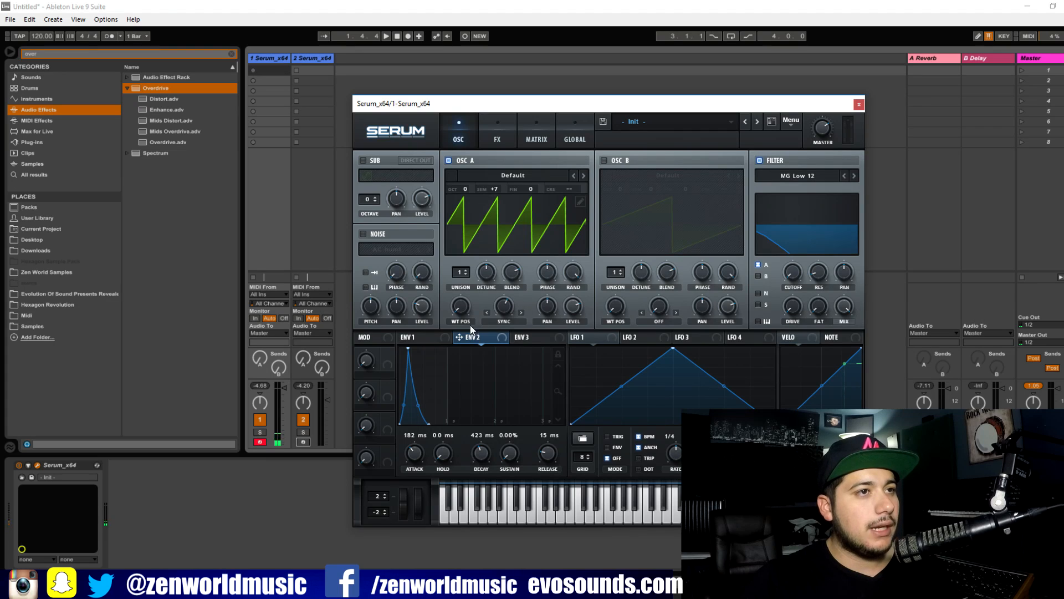
drag(775, 274, 792, 271)
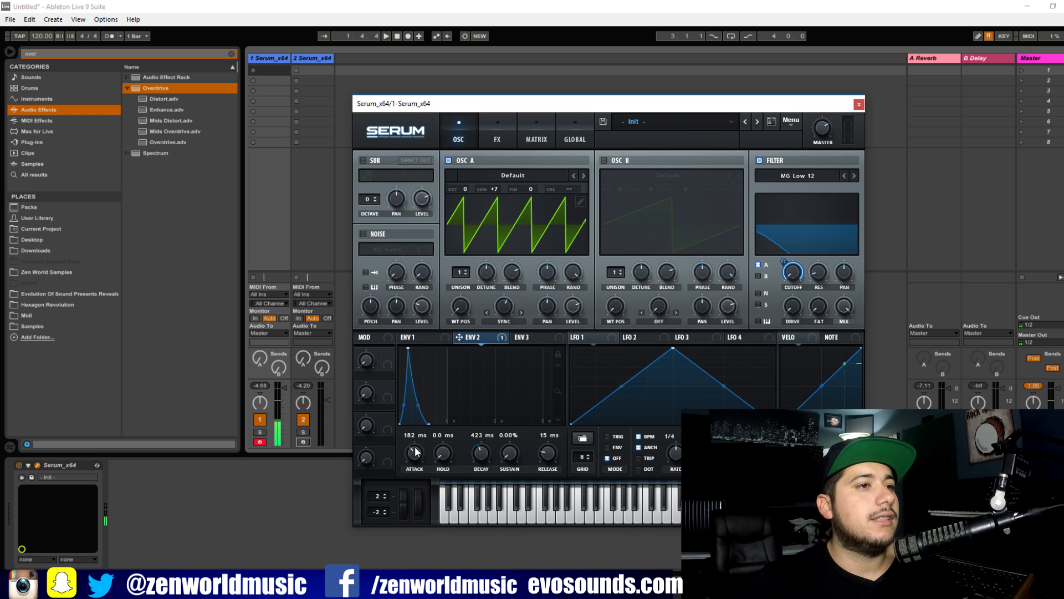
scroll(415, 452, down, 3)
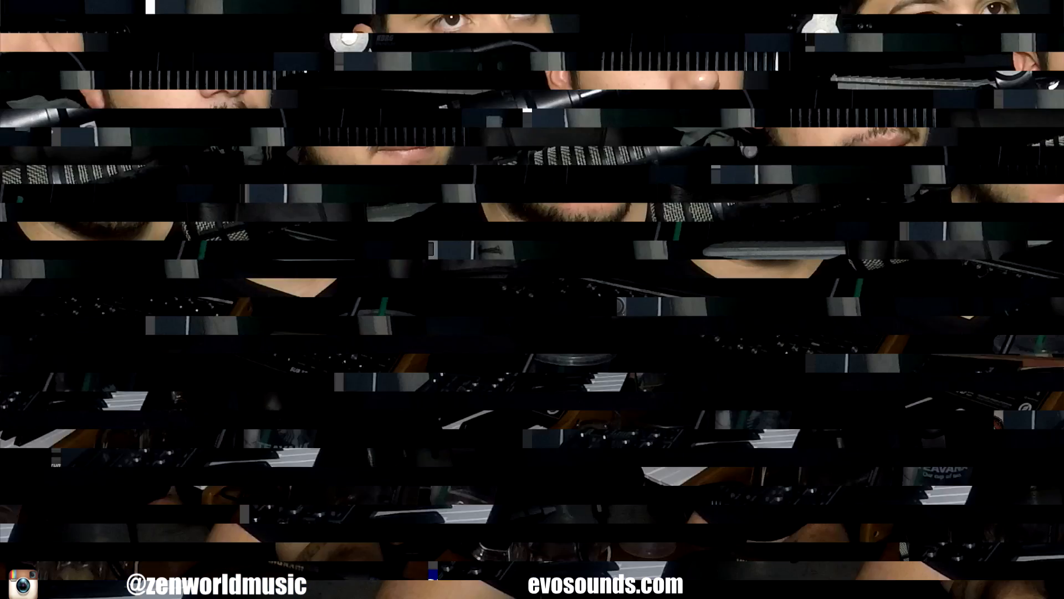
mouse_move(780, 268)
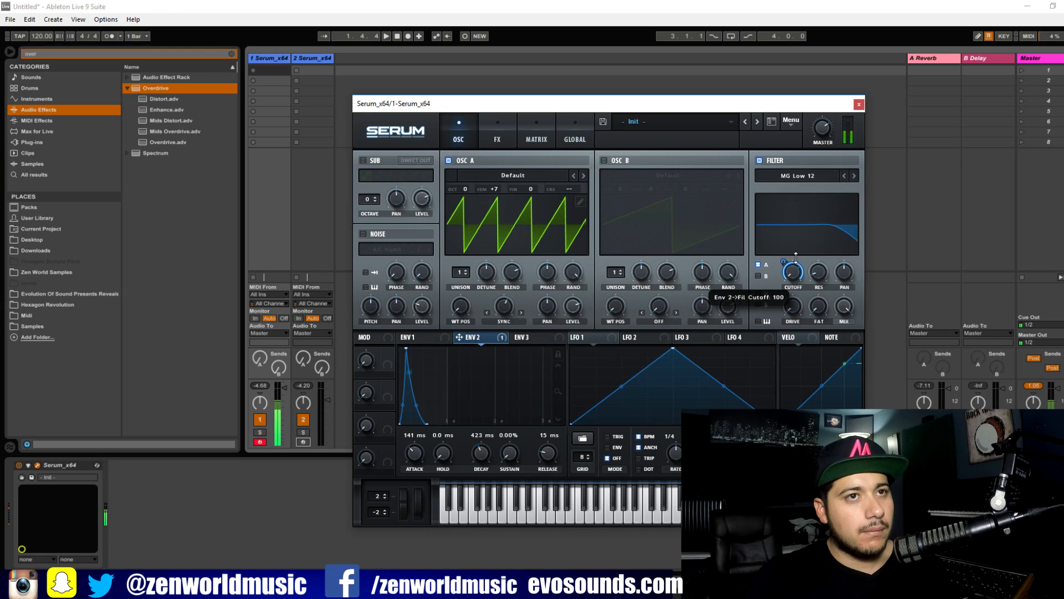
drag(780, 268, 782, 268)
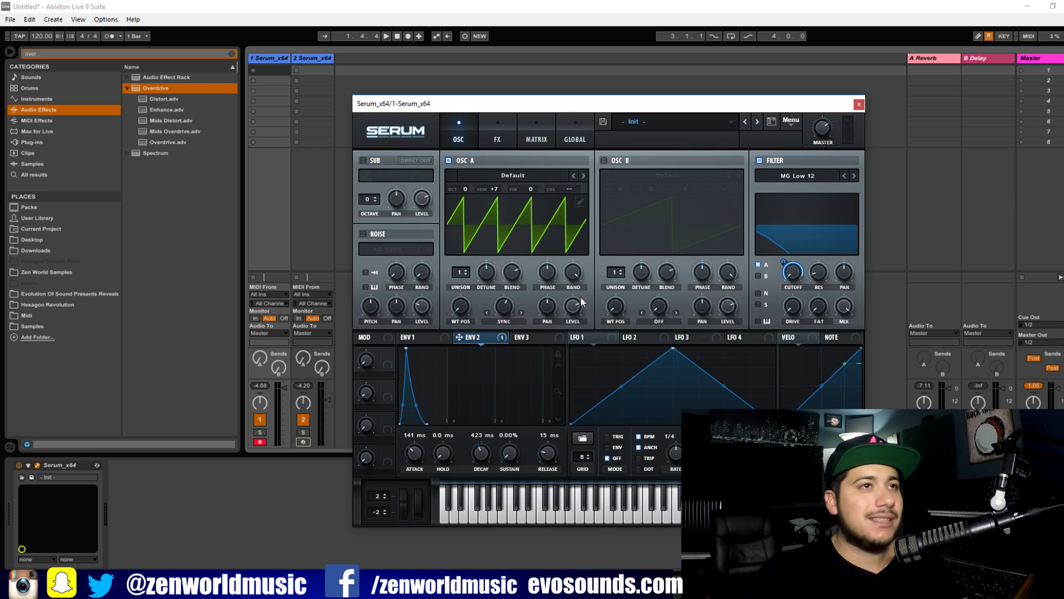
Step: Enable the Hyper/Dimension effect and set its dimension mix to 25%
click(496, 140)
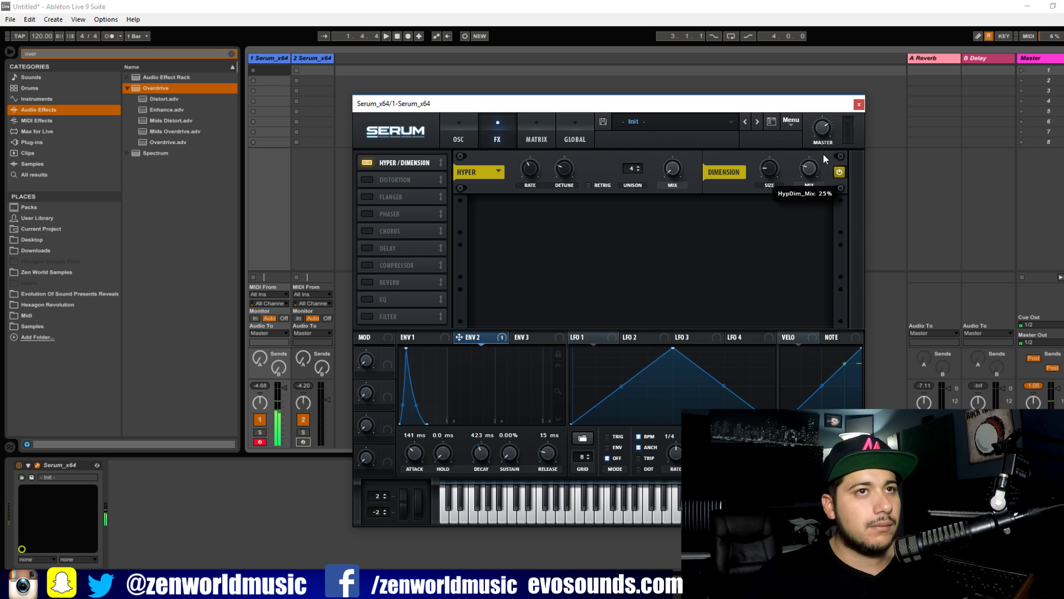
click(463, 144)
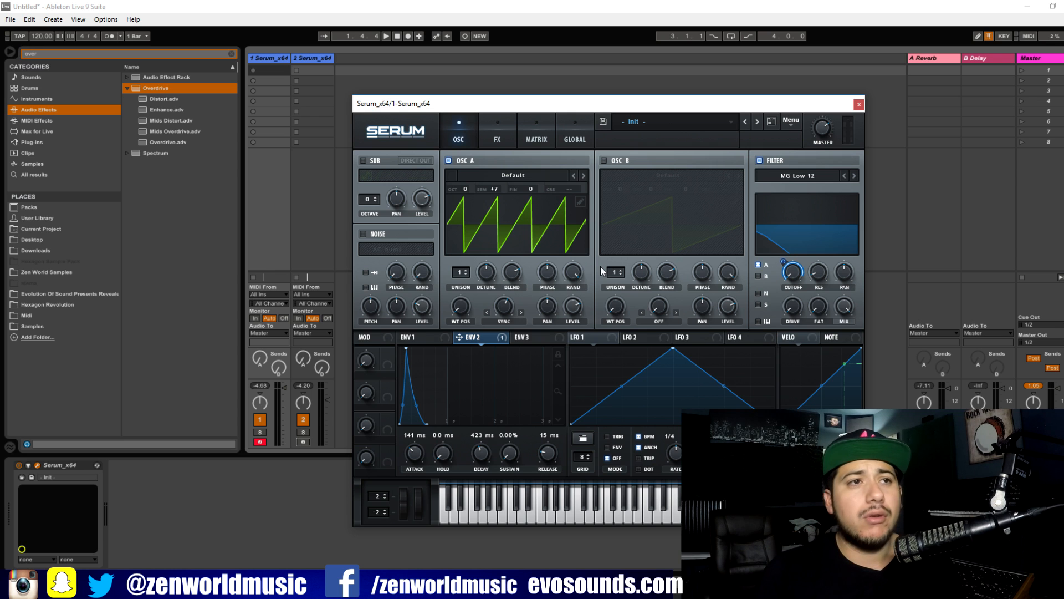
Step: Set oscillator A to 2 unison voices and lower the unison detune to about 0.01
mouse_move(574, 273)
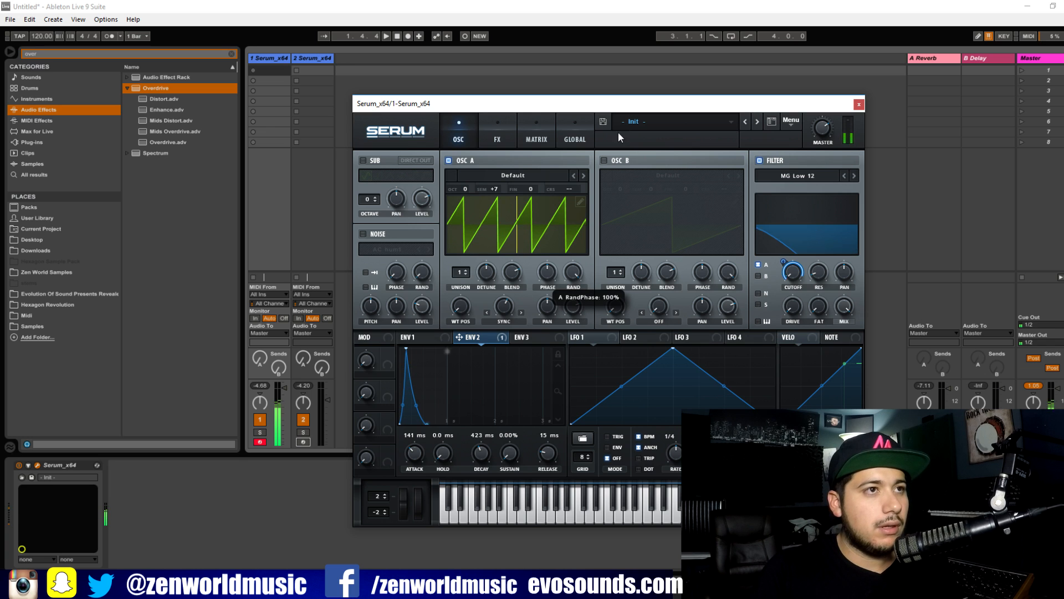
click(464, 269)
click(464, 269)
click(465, 274)
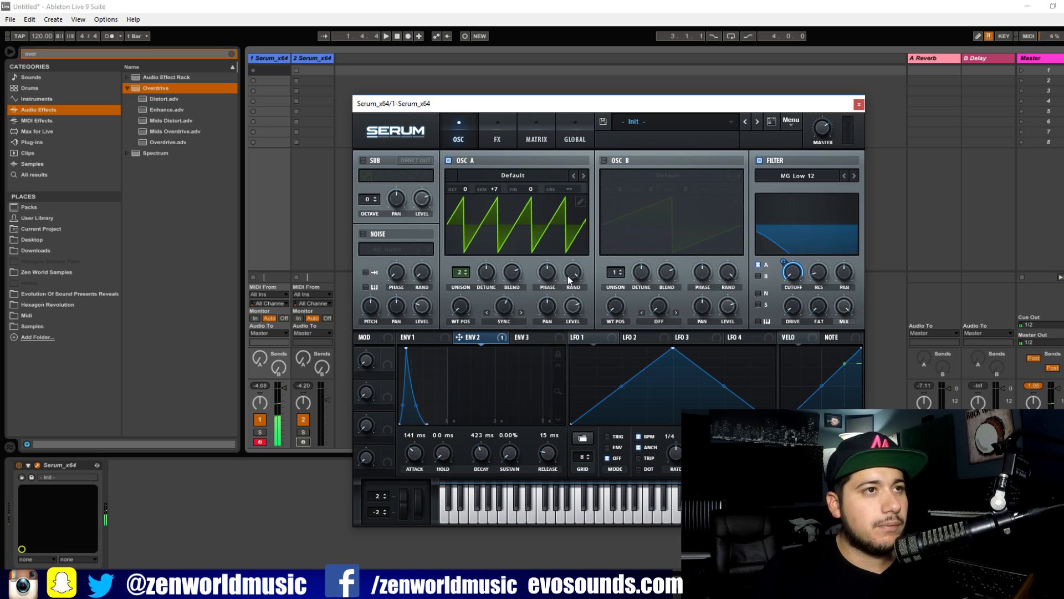
mouse_move(480, 287)
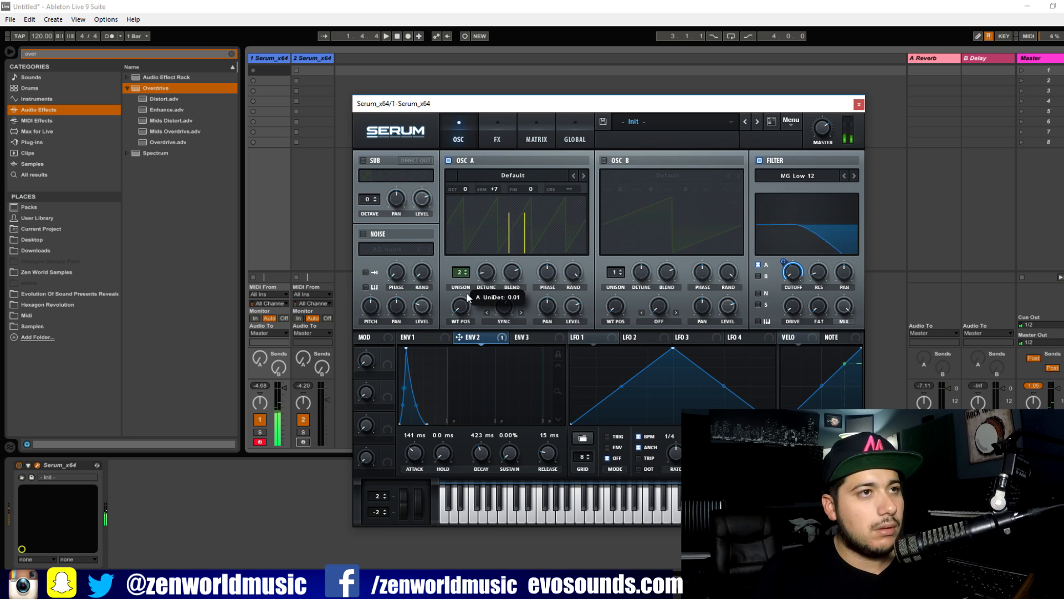
drag(525, 394, 534, 474)
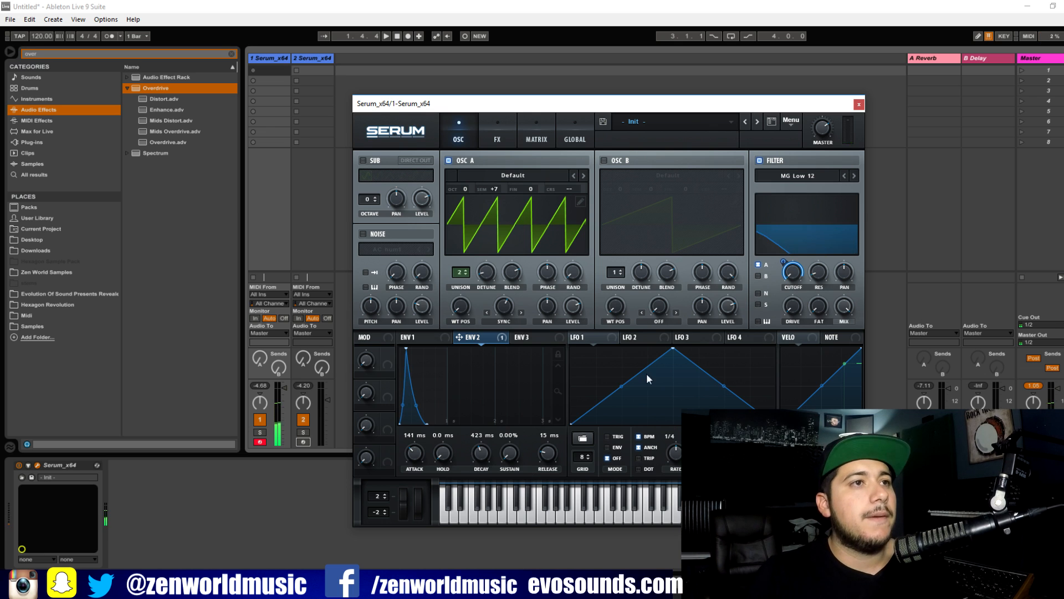
mouse_move(495, 273)
mouse_down()
mouse_move(510, 267)
mouse_move(491, 281)
mouse_up()
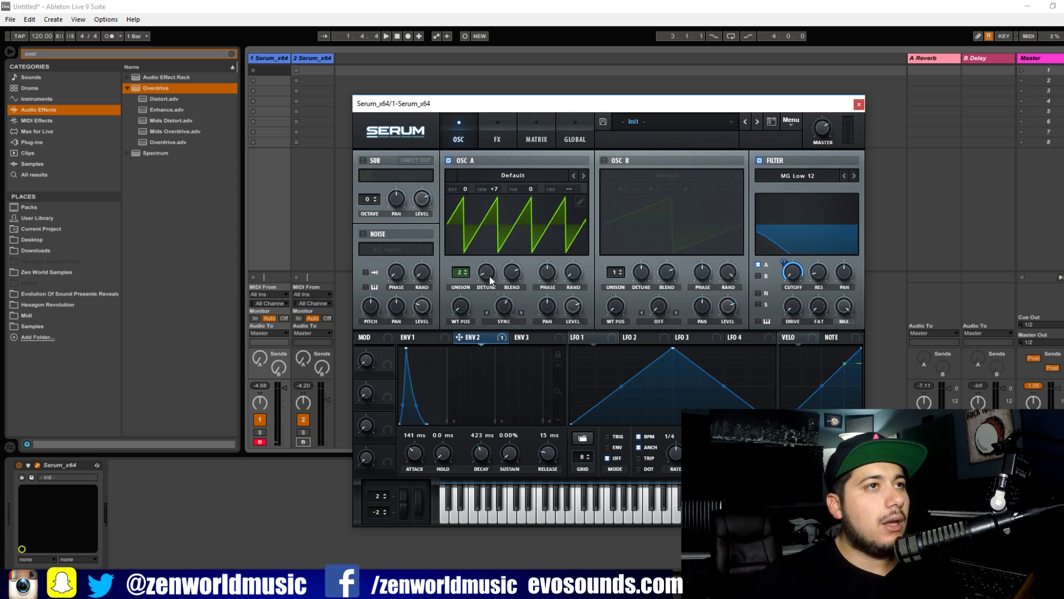
Step: Enable Tube distortion with its filter set to Post, fully high-pass, at frequency 153 and resonance 0.1
click(497, 138)
click(367, 181)
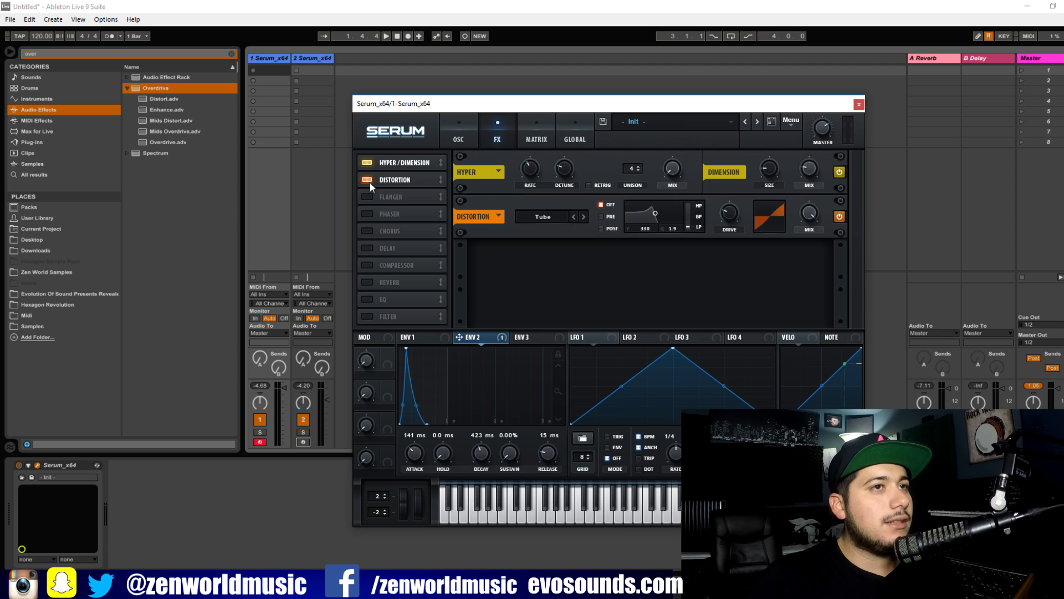
click(610, 228)
drag(700, 225, 700, 157)
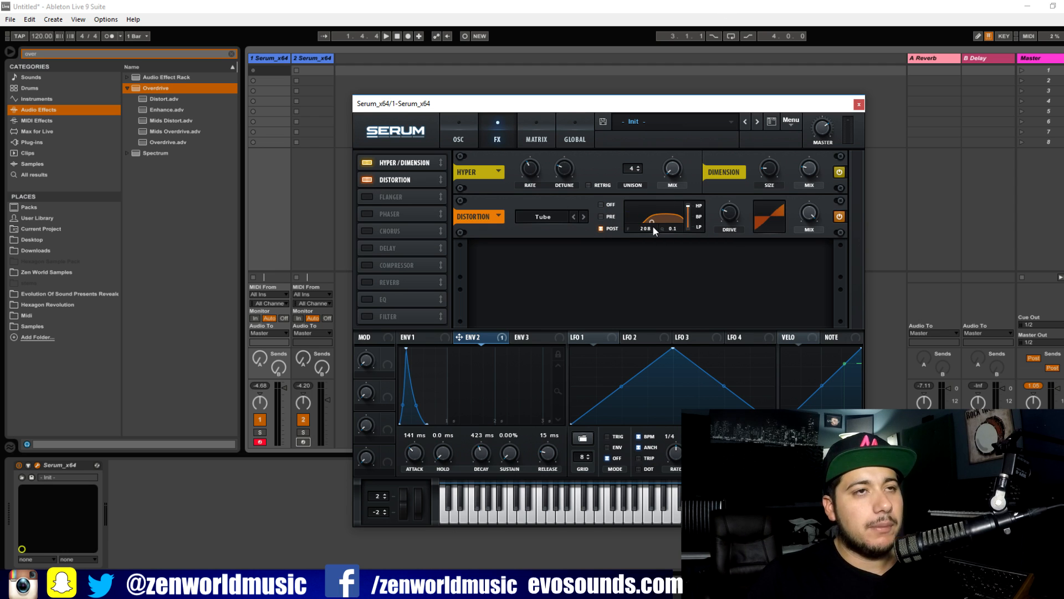
drag(653, 227, 642, 229)
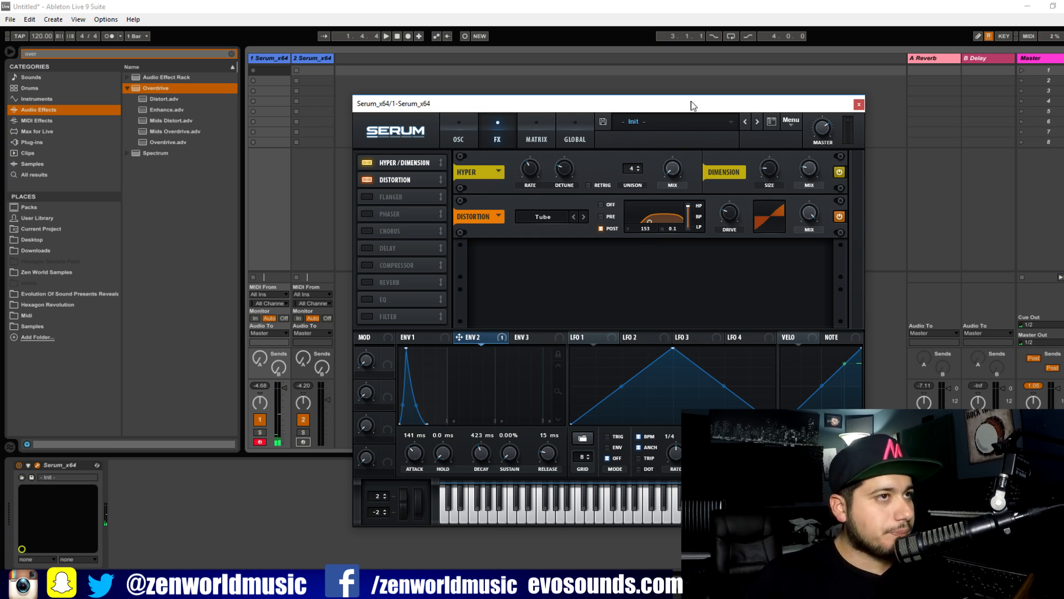
Step: Close the synth window, add the OTT preset after Serum on the first track, and reduce its amount to 53%
click(858, 104)
click(232, 53)
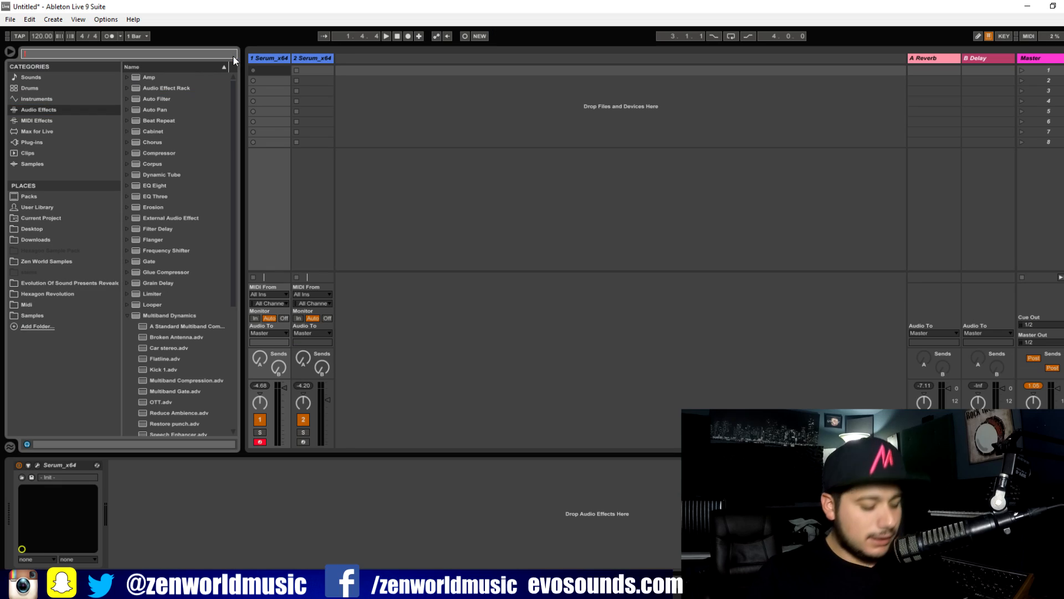
text(OTT)
drag(160, 88, 173, 539)
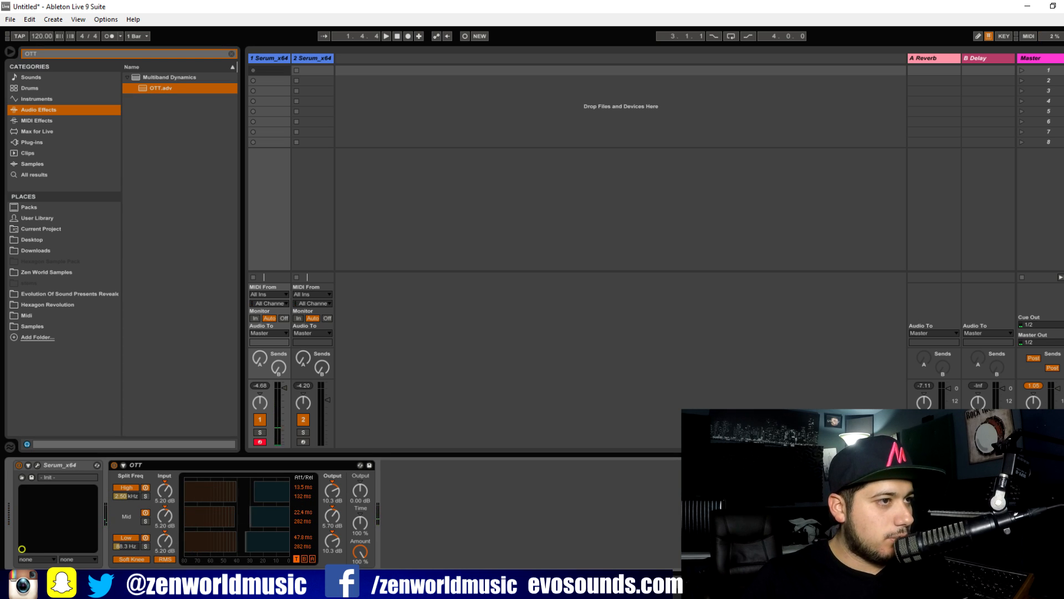
drag(360, 552, 360, 574)
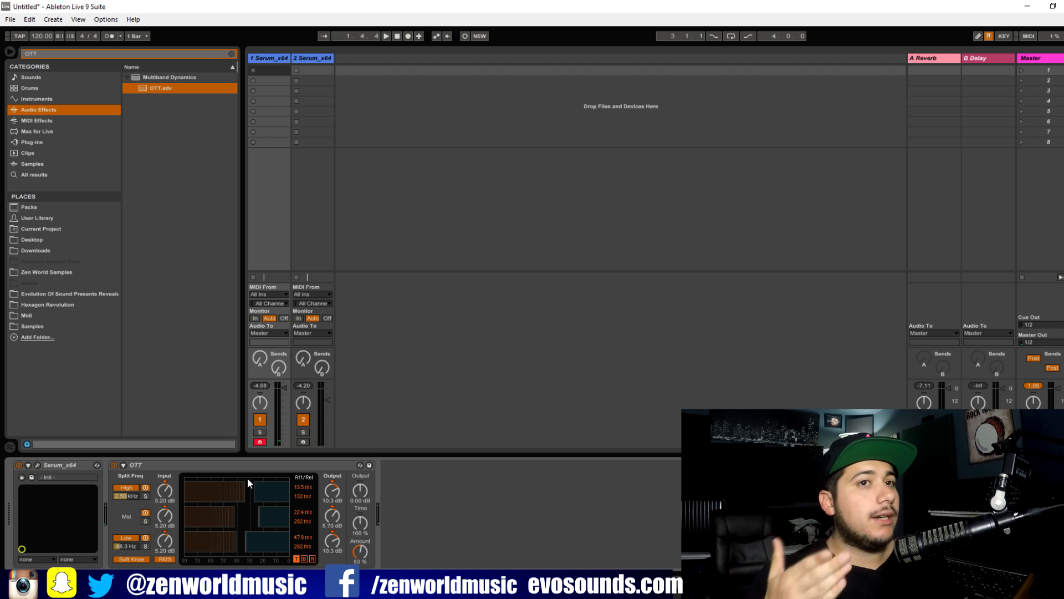
click(231, 54)
text(REVER)
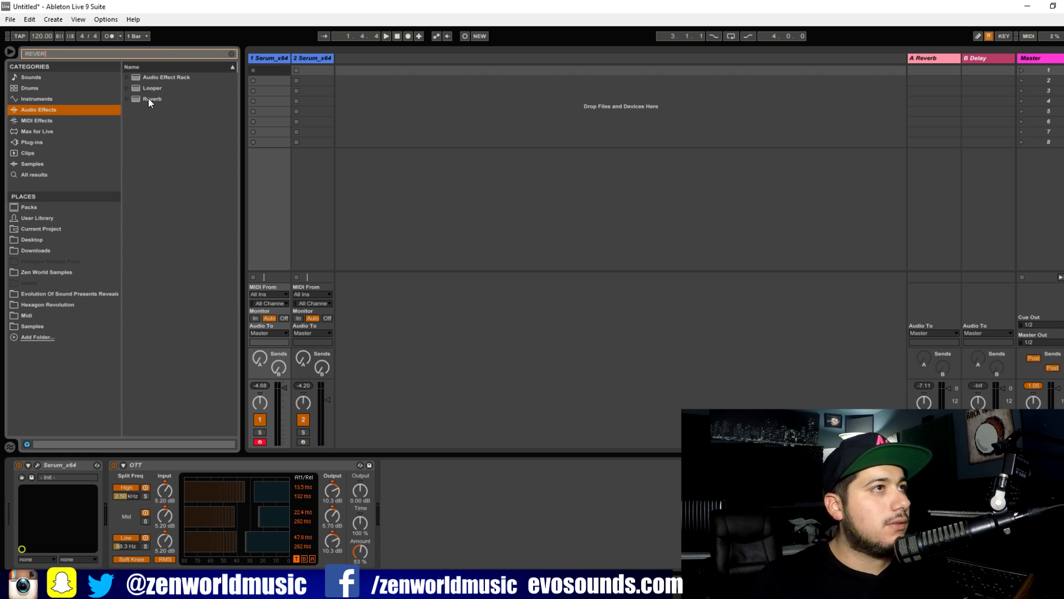
drag(148, 97, 946, 62)
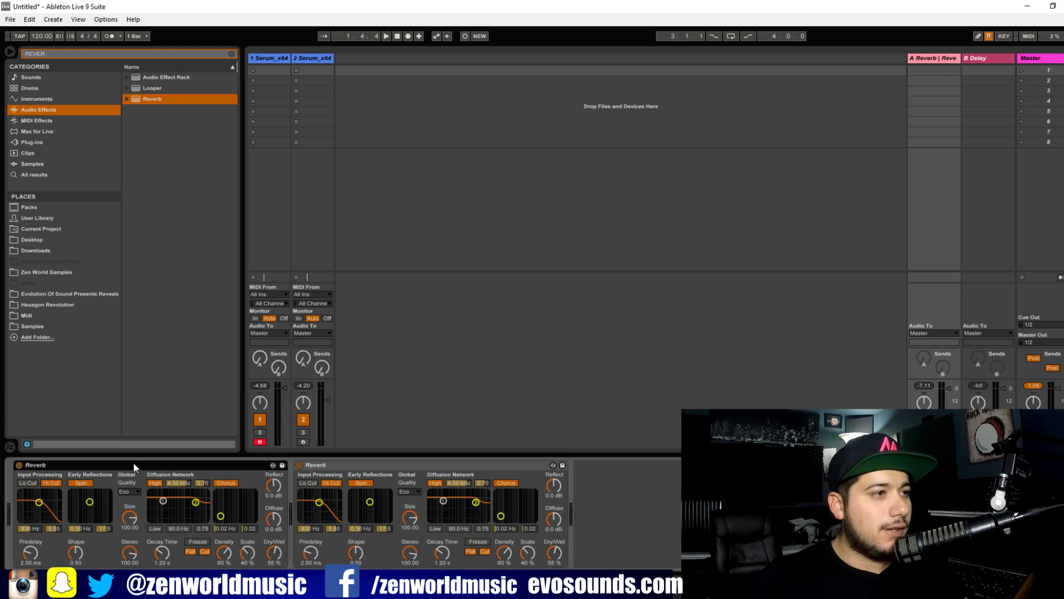
key(ctrl+z)
Step: Set return A's reverb to 100% wet, size 0.59 and High quality, with Hi Cut, Spin, diffusion High and Chorus off
drag(274, 553, 274, 526)
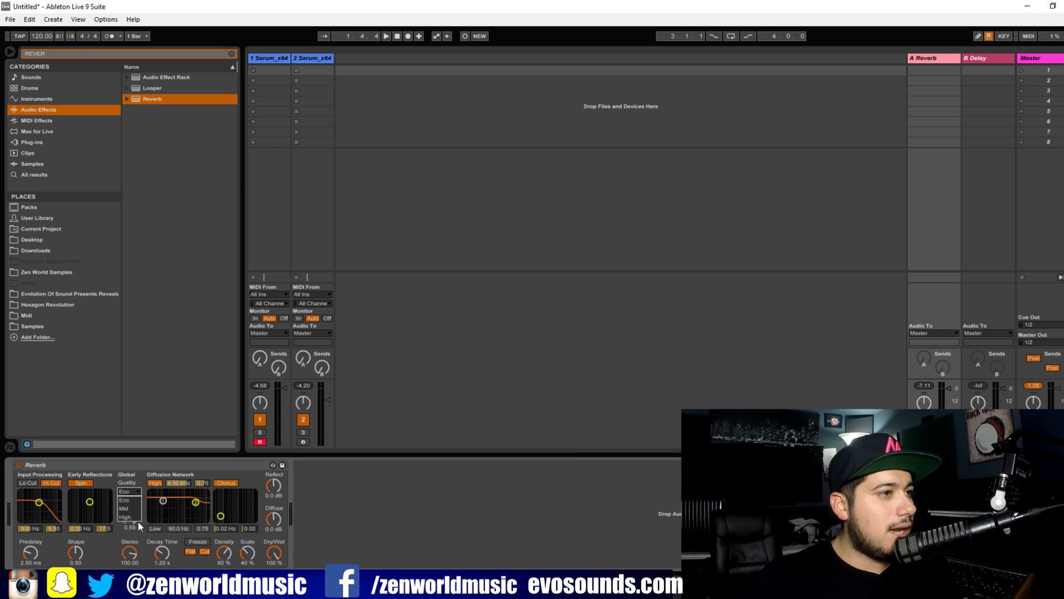
click(51, 483)
click(81, 483)
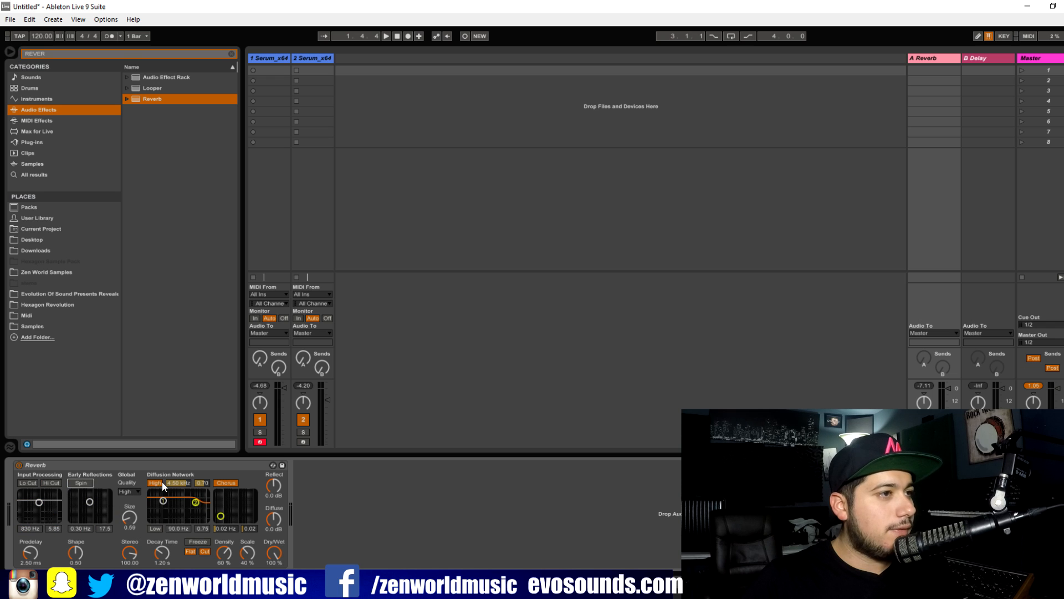
click(226, 483)
Step: Raise the first Serum track's send A and set the reverb to 593 ms decay, size 2.74 and 90% wet
click(259, 358)
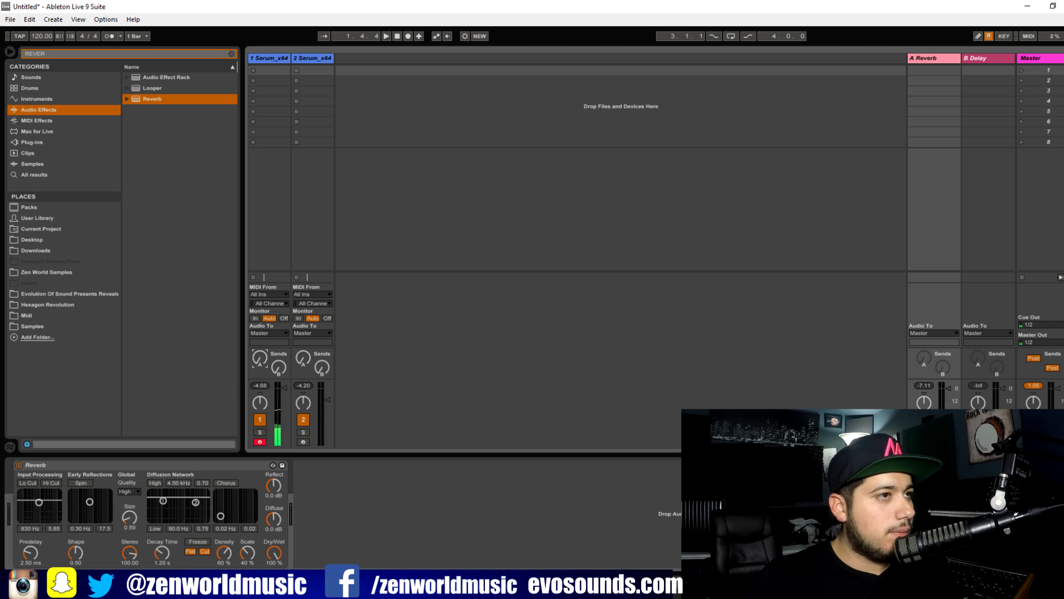
drag(259, 357, 260, 346)
drag(162, 553, 161, 559)
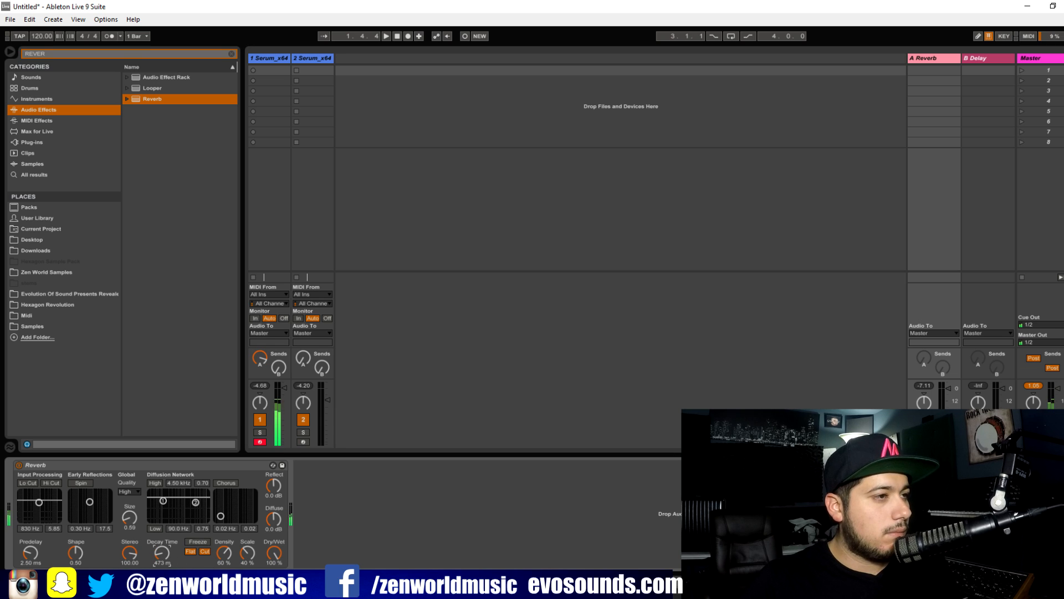
drag(162, 552, 162, 549)
drag(129, 517, 129, 507)
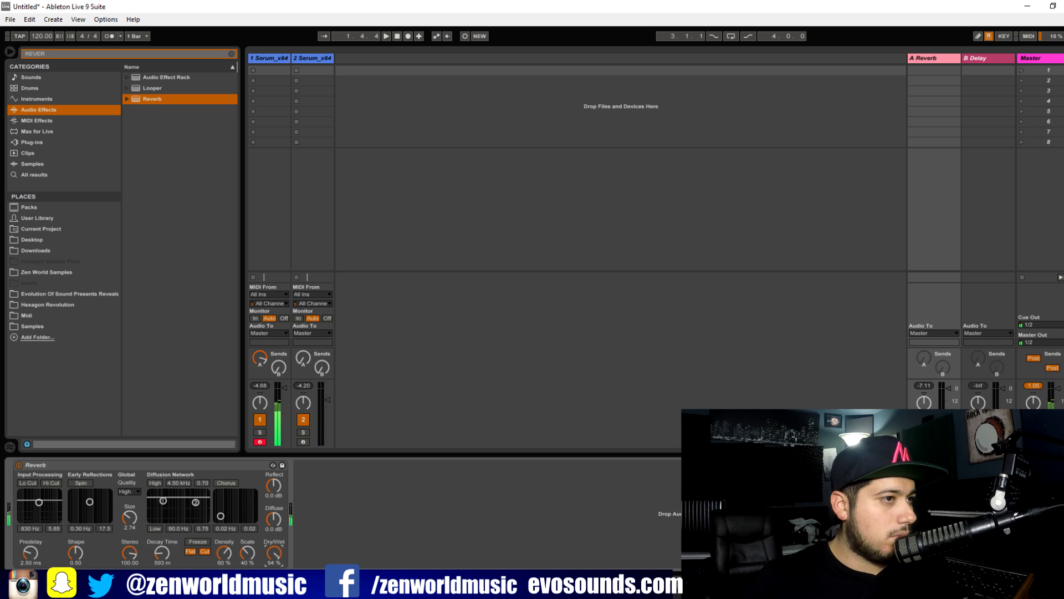
drag(274, 555, 273, 557)
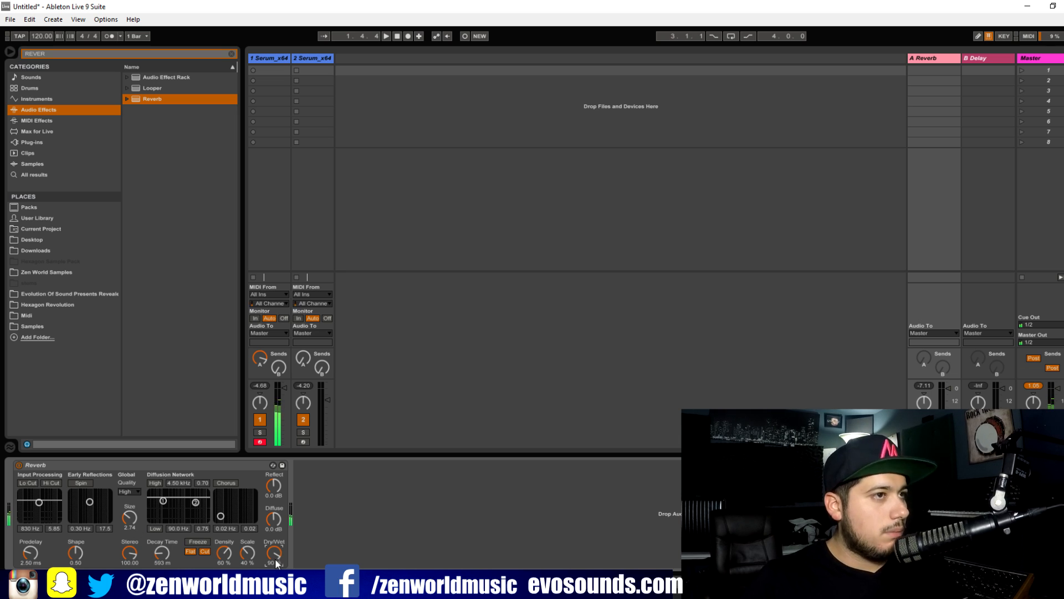
Step: Open the second Serum track's synth, record-arm both Serum tracks together and play test notes through them
click(309, 60)
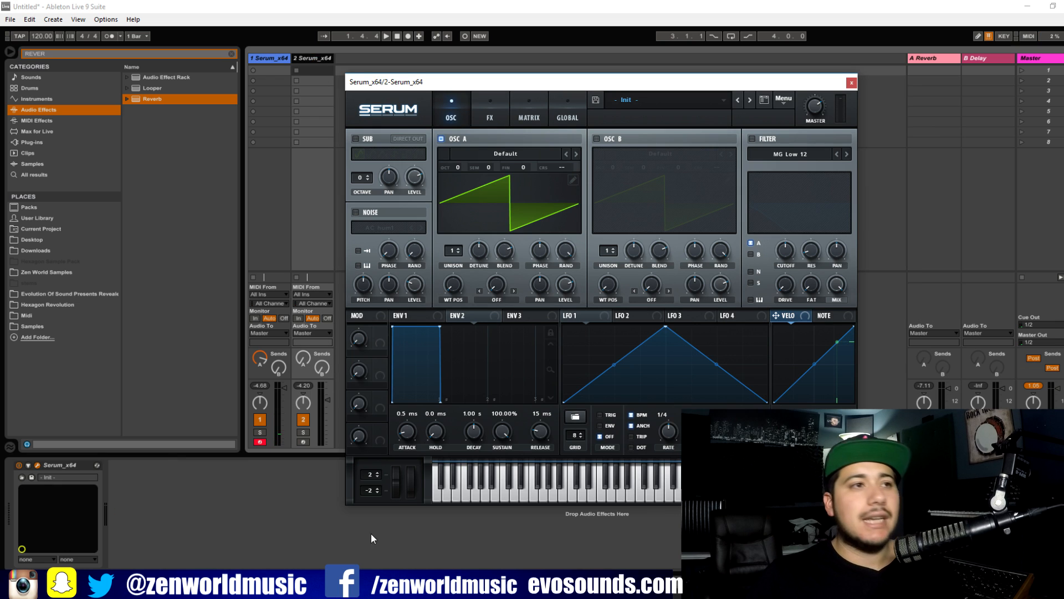
click(304, 442)
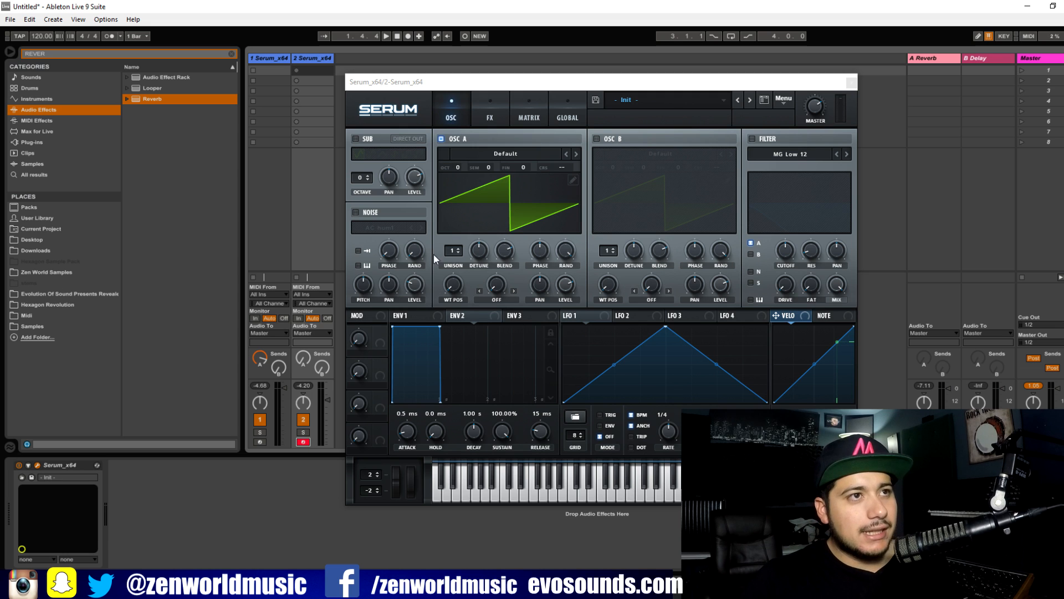
key(a)
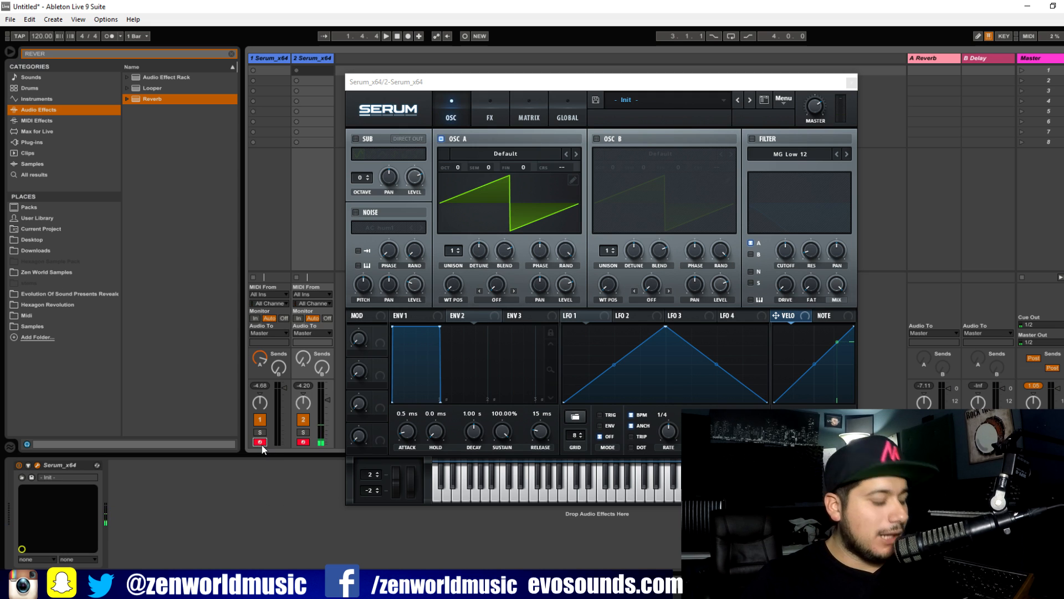
key(a)
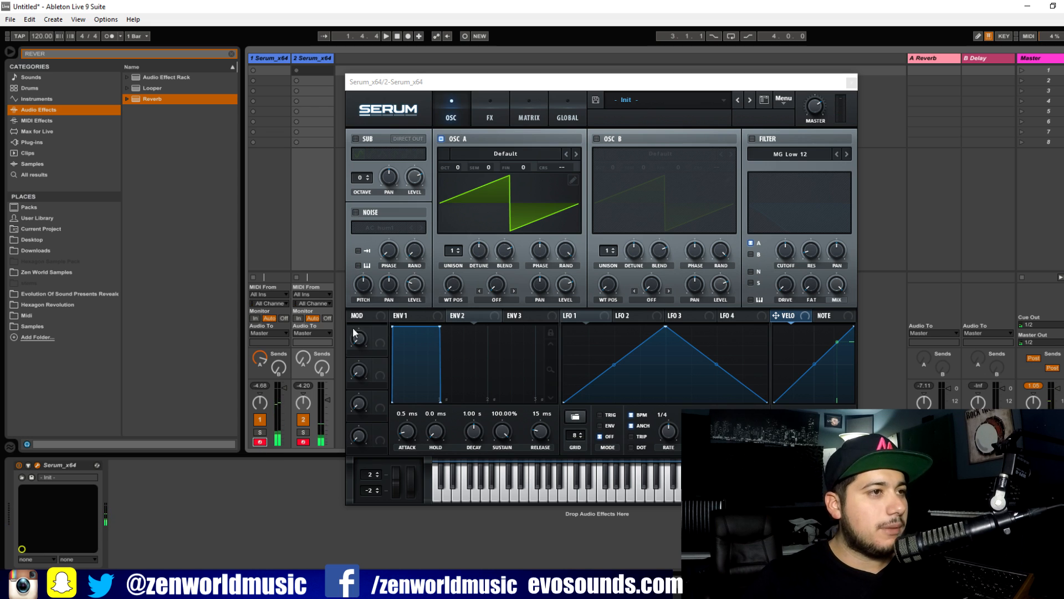
Step: Enable the second Serum's MG Low 12 filter, lower its cutoff, and match Env 2's attack to the first Serum's 141 ms
click(752, 139)
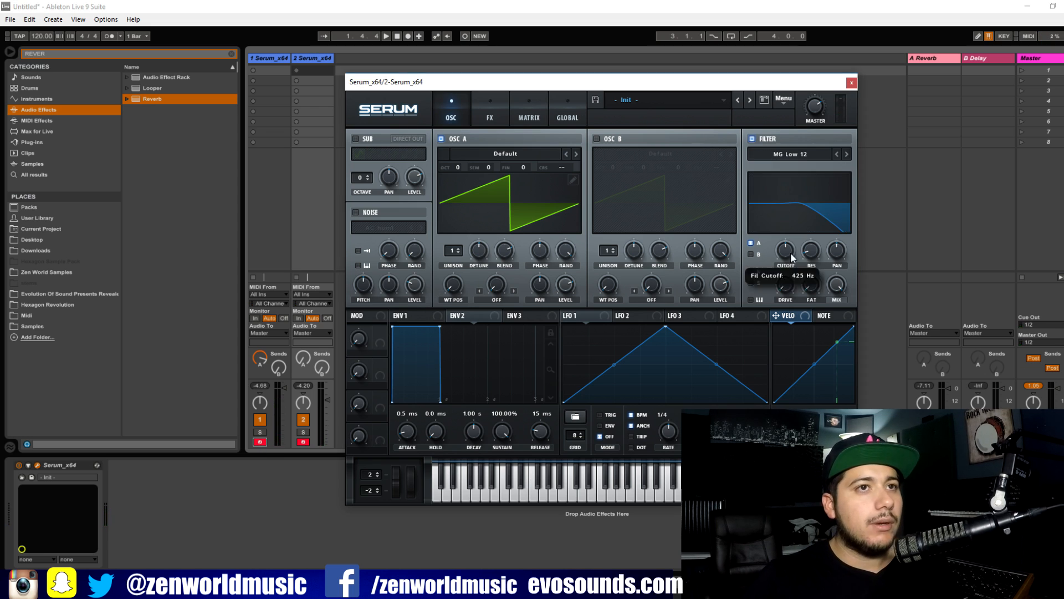
click(465, 315)
drag(417, 427, 417, 399)
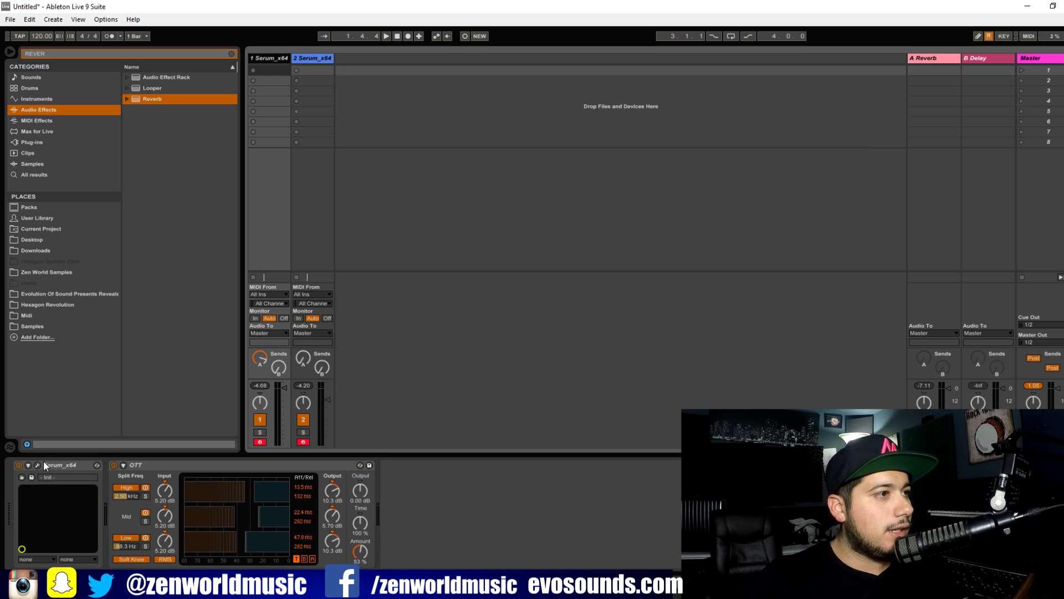
click(38, 464)
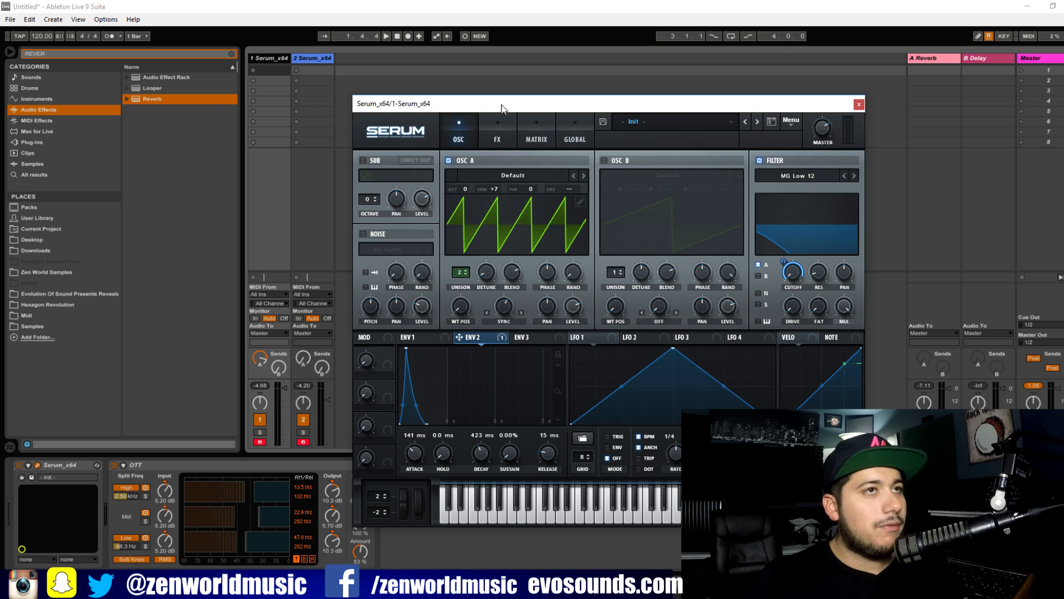
click(250, 227)
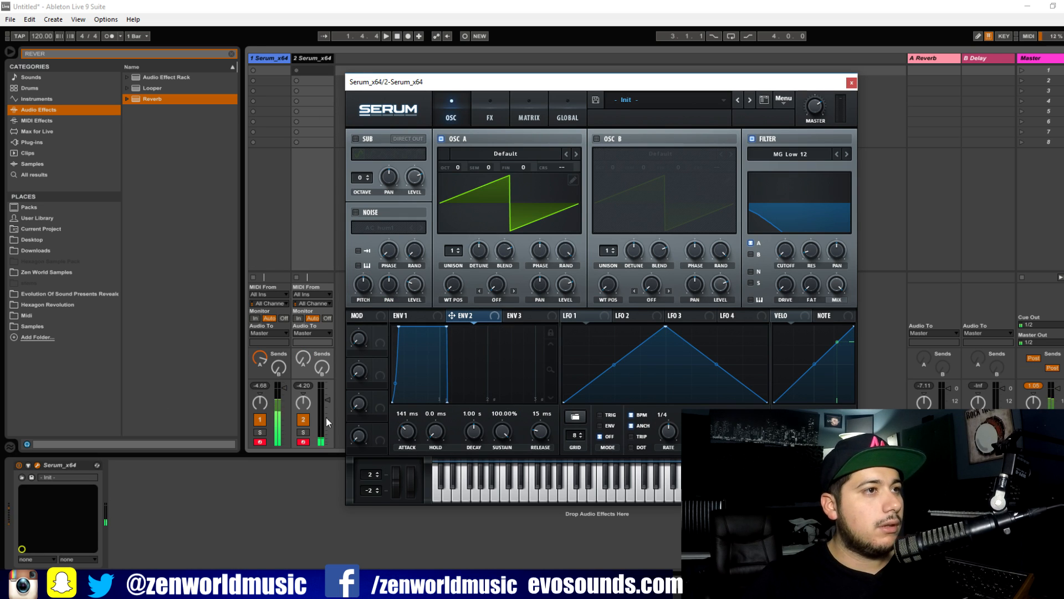
Step: Assign Env 2 to the second Serum's filter cutoff and raise that track's volume slightly
click(327, 392)
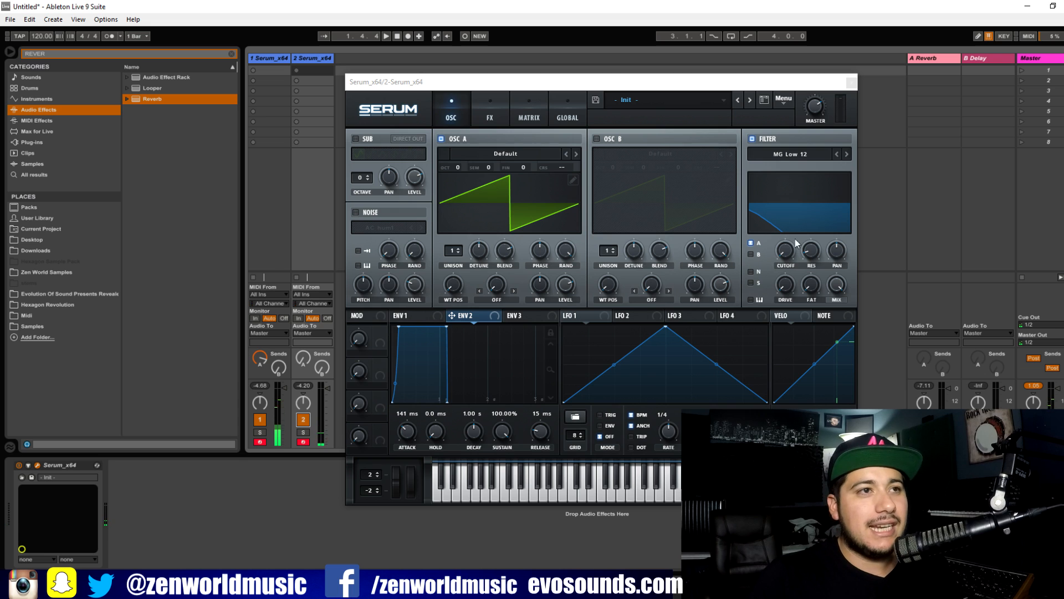
drag(464, 316, 762, 258)
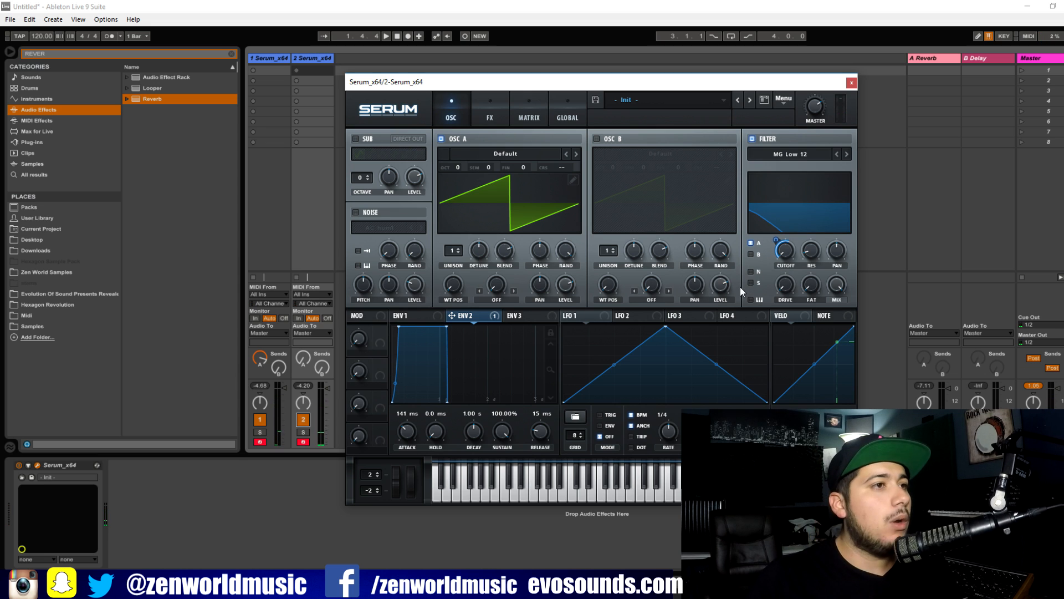
click(326, 392)
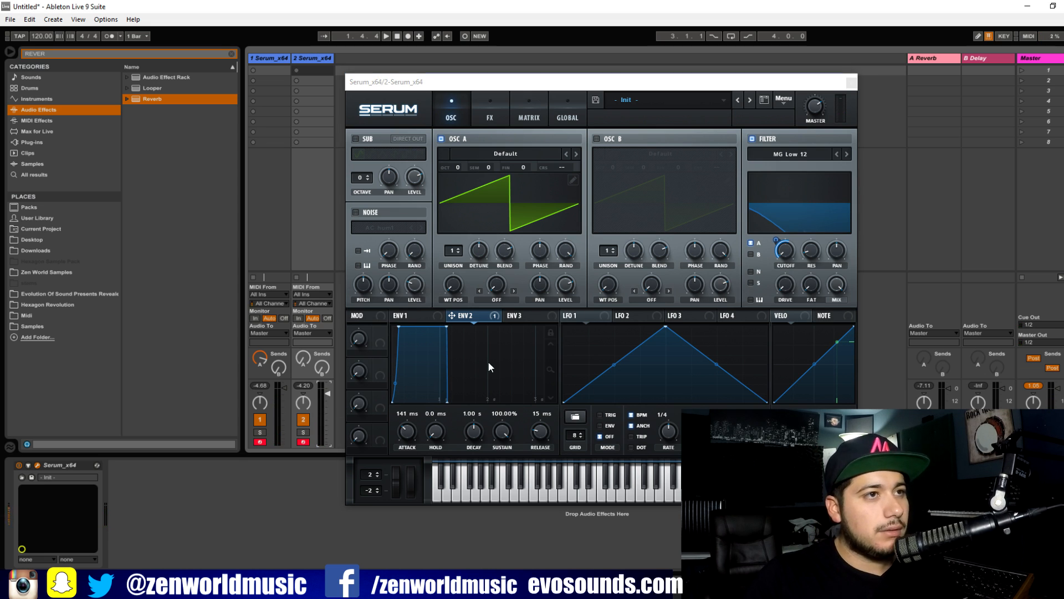
Step: Load the Analog_BD_Sin wavetable into oscillator A and apply Sync (No Window) warp with a raised amount
click(505, 156)
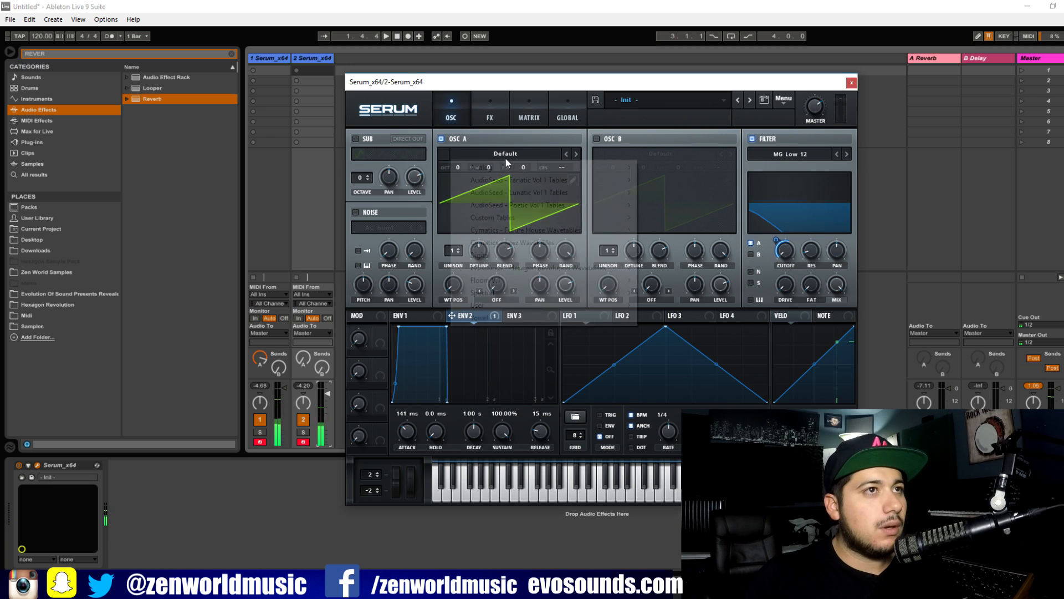
mouse_move(518, 162)
click(686, 188)
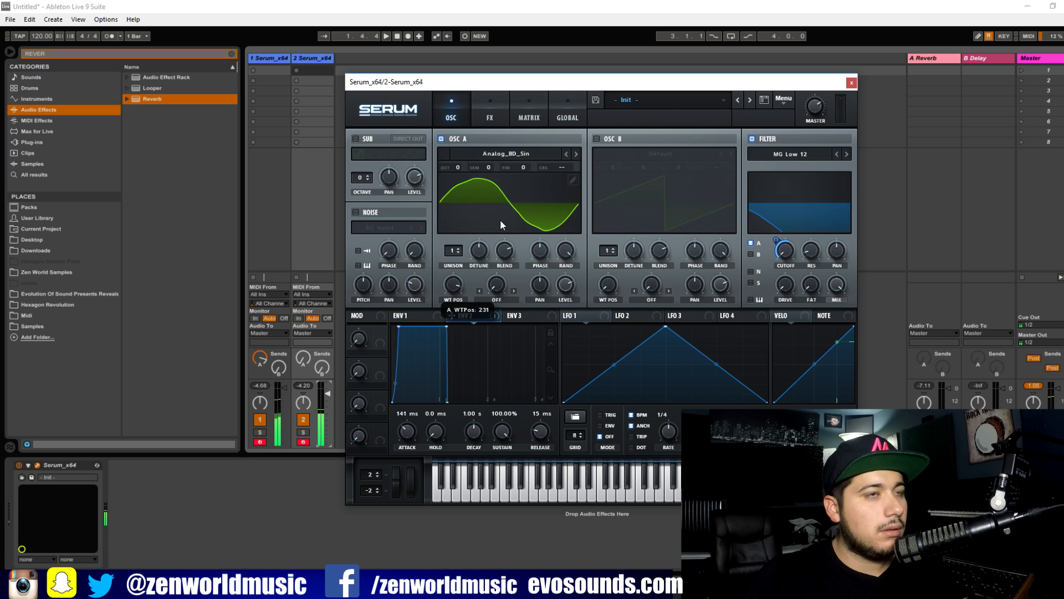
click(499, 300)
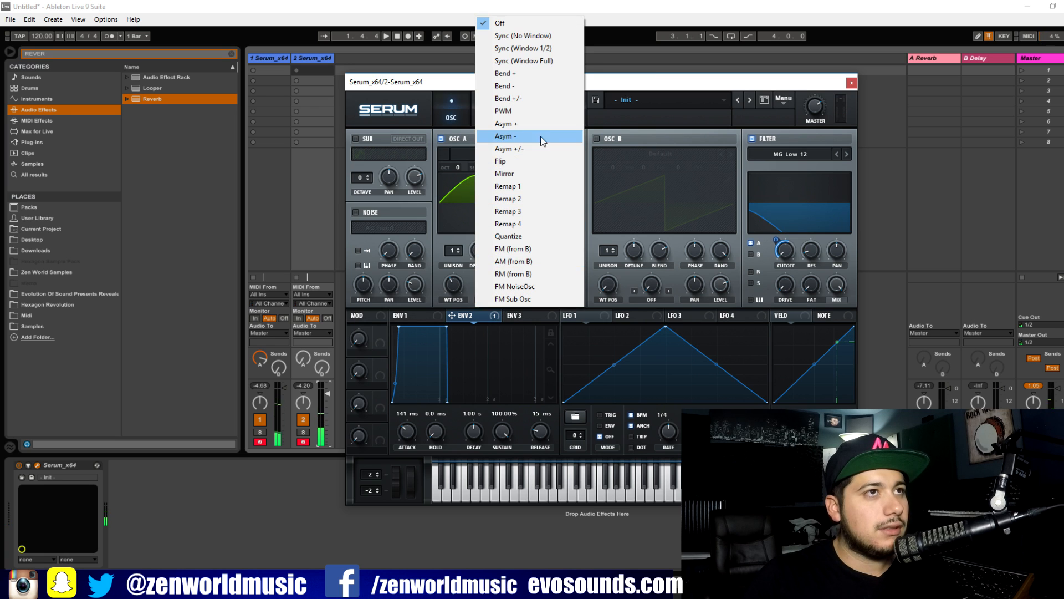
click(554, 37)
drag(490, 284, 490, 247)
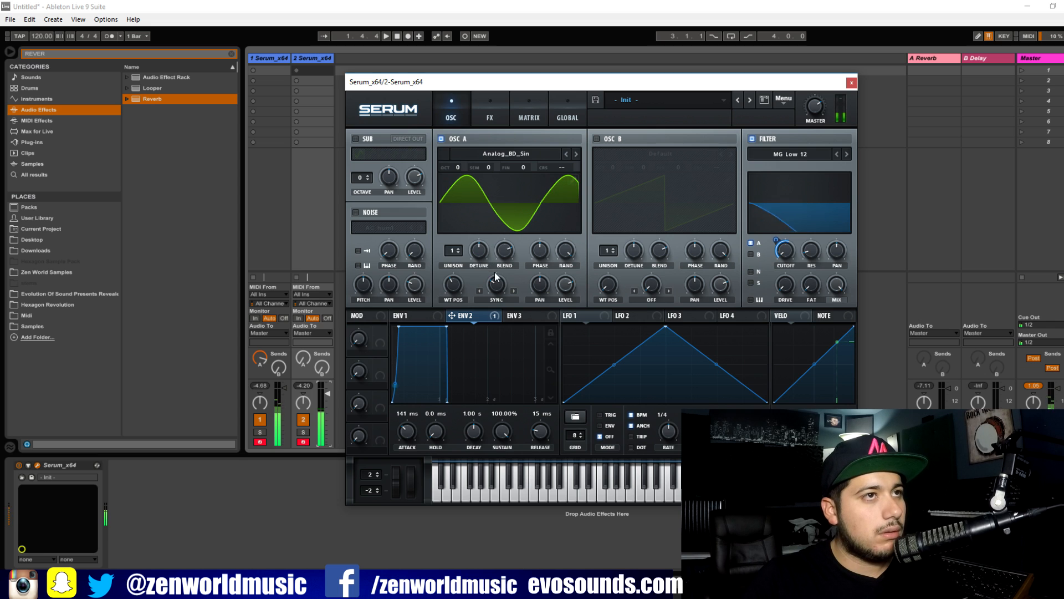
Step: Enable Tube distortion on the second Serum and reduce its drive
click(490, 113)
click(370, 158)
drag(733, 160, 714, 175)
Step: Turn on the second Serum's sine sub oscillator with Direct Out and lower the track's volume
click(462, 113)
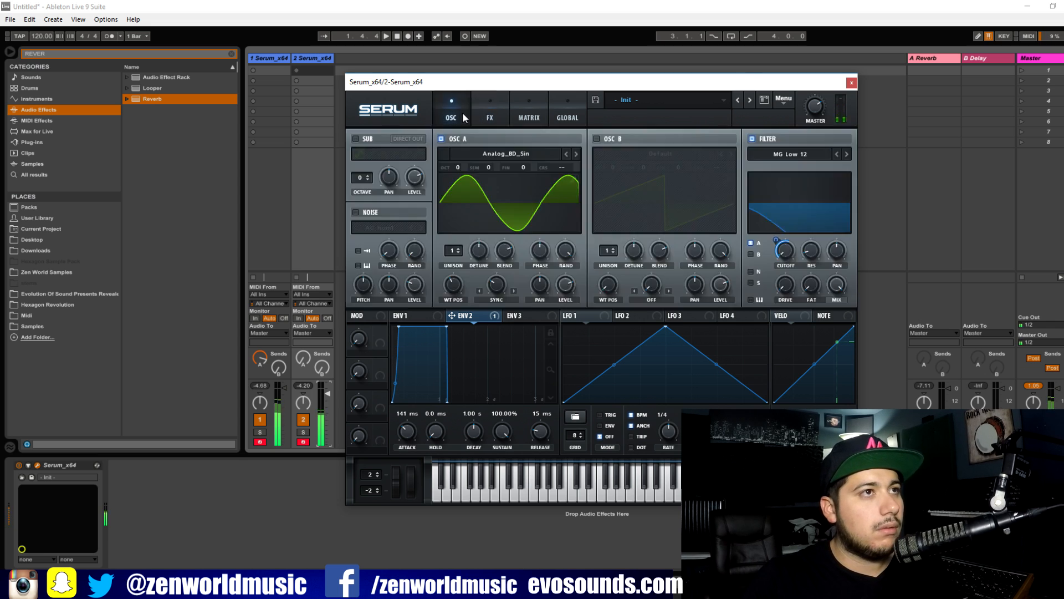
click(411, 141)
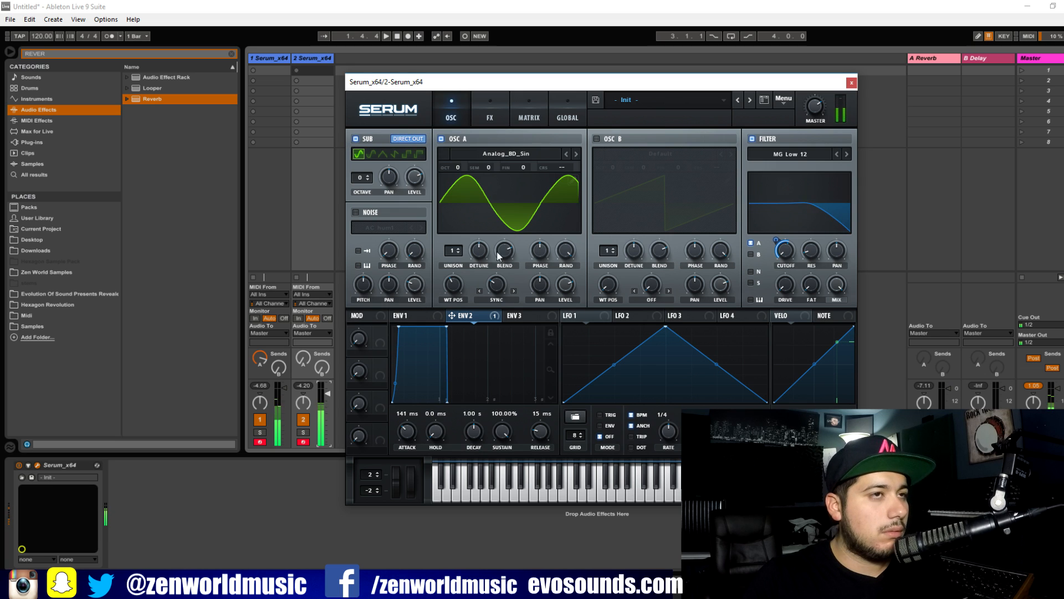
click(311, 415)
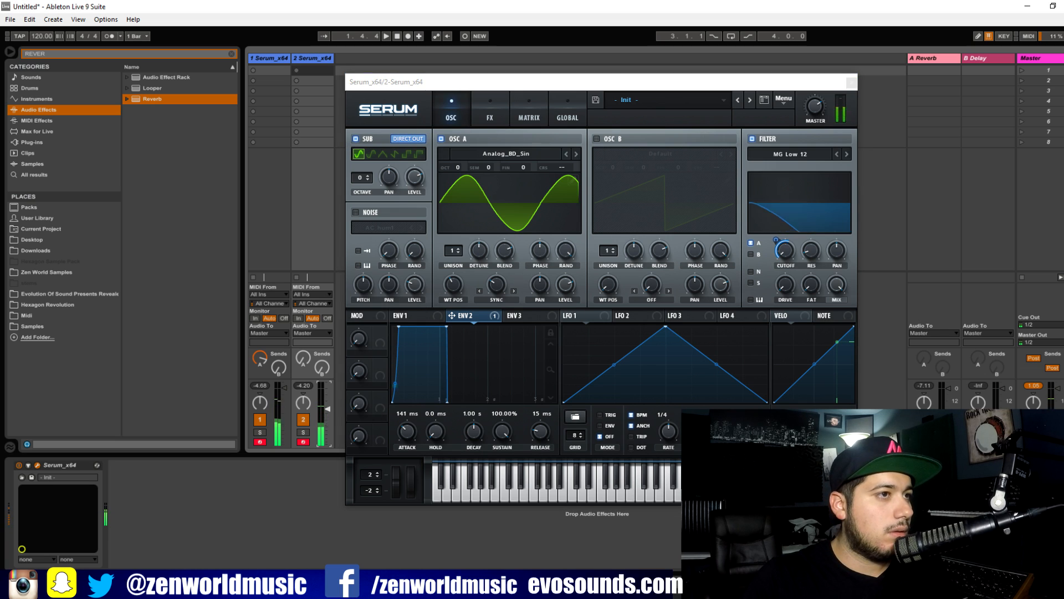
Step: Copy the OTT device from the first Serum track onto the second, placing it after Serum
click(490, 100)
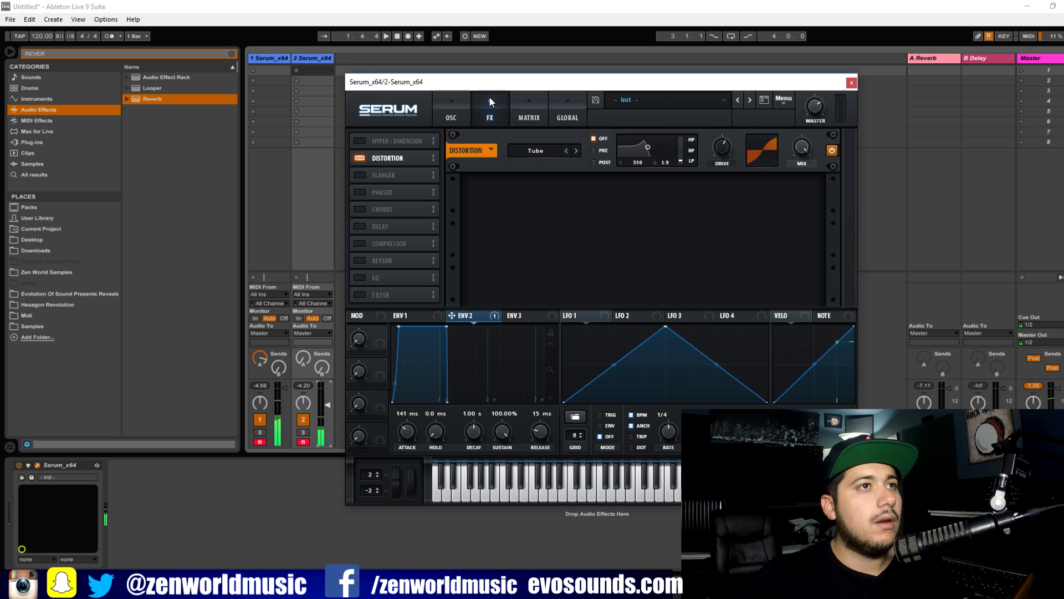
click(318, 58)
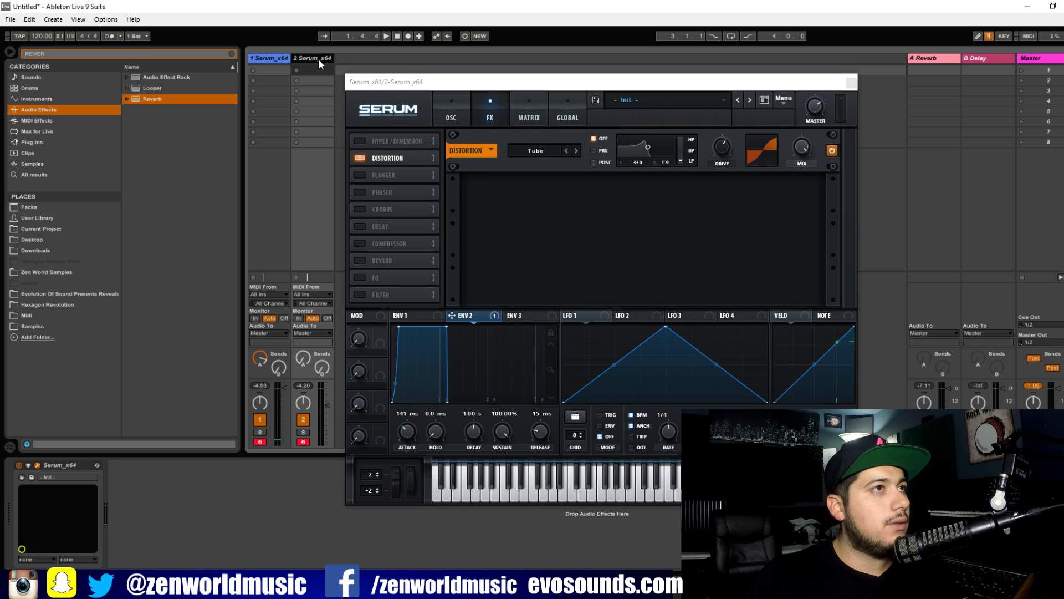
click(271, 58)
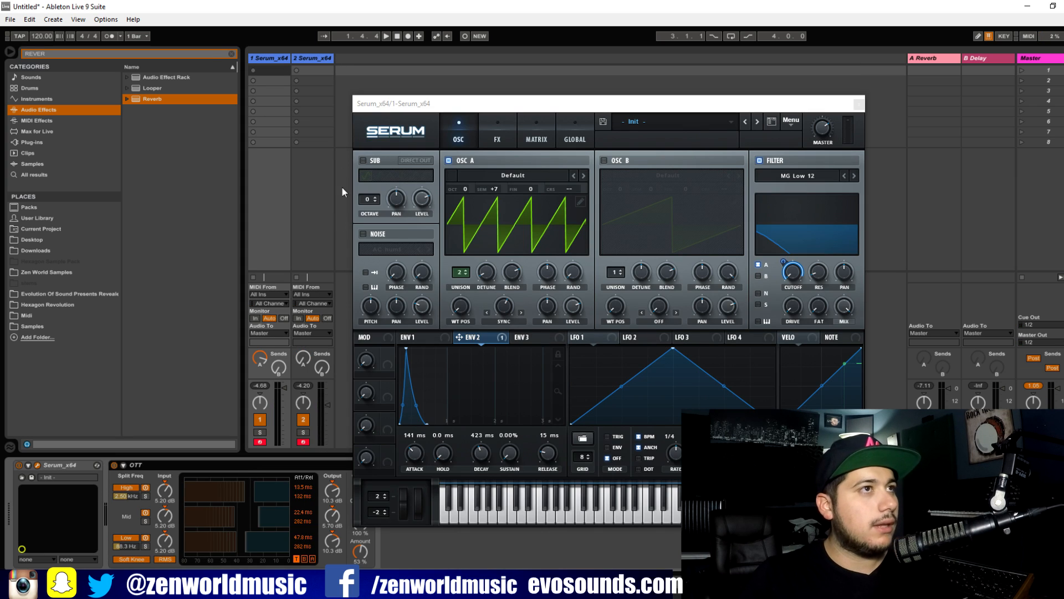
click(311, 58)
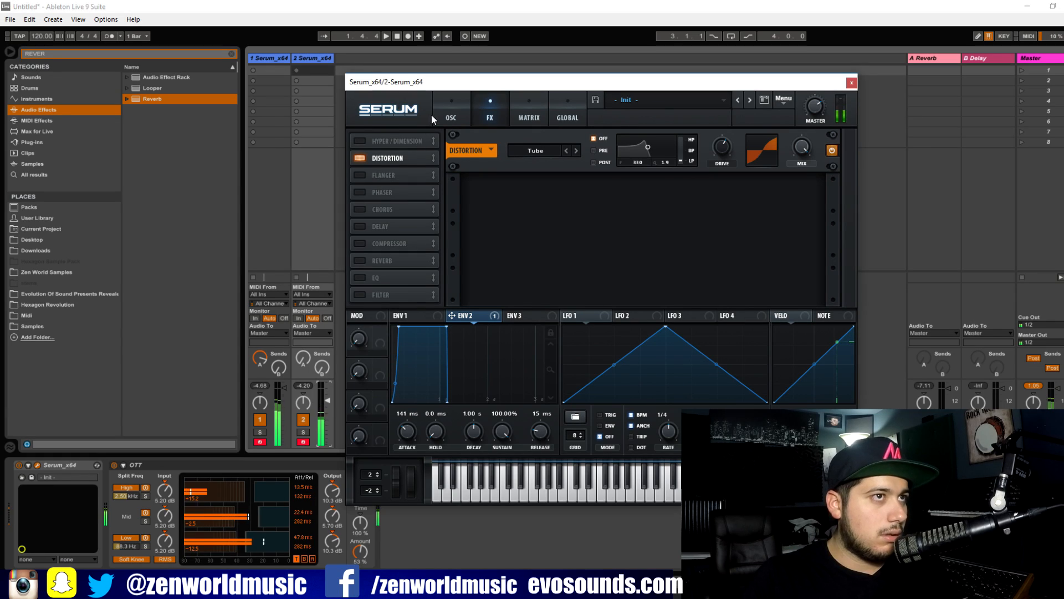
Step: Set the second Serum's distortion mix to about 23% and adjust oscillator A's phase
click(447, 114)
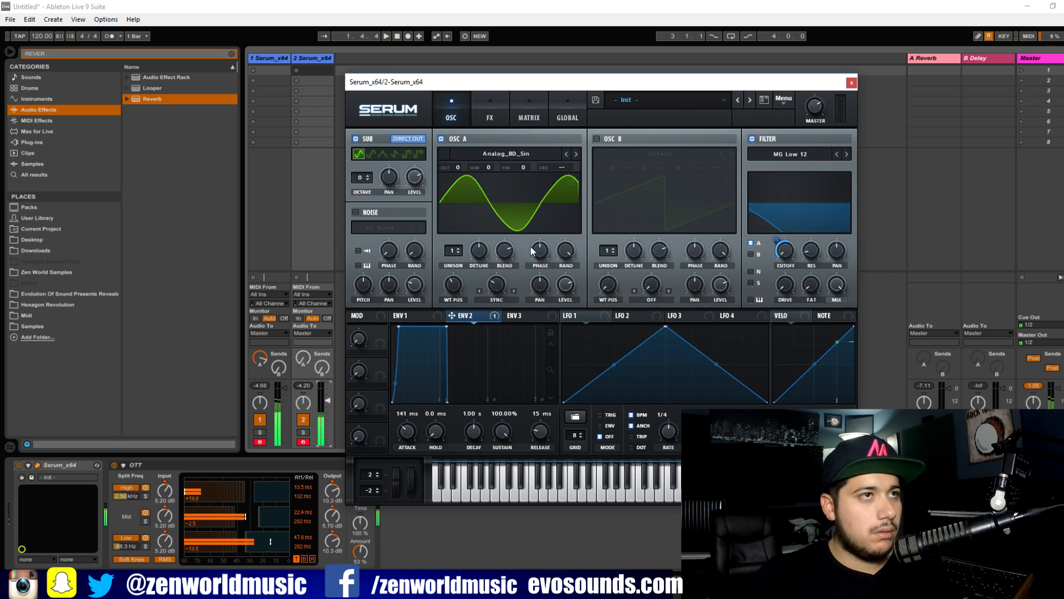
click(491, 110)
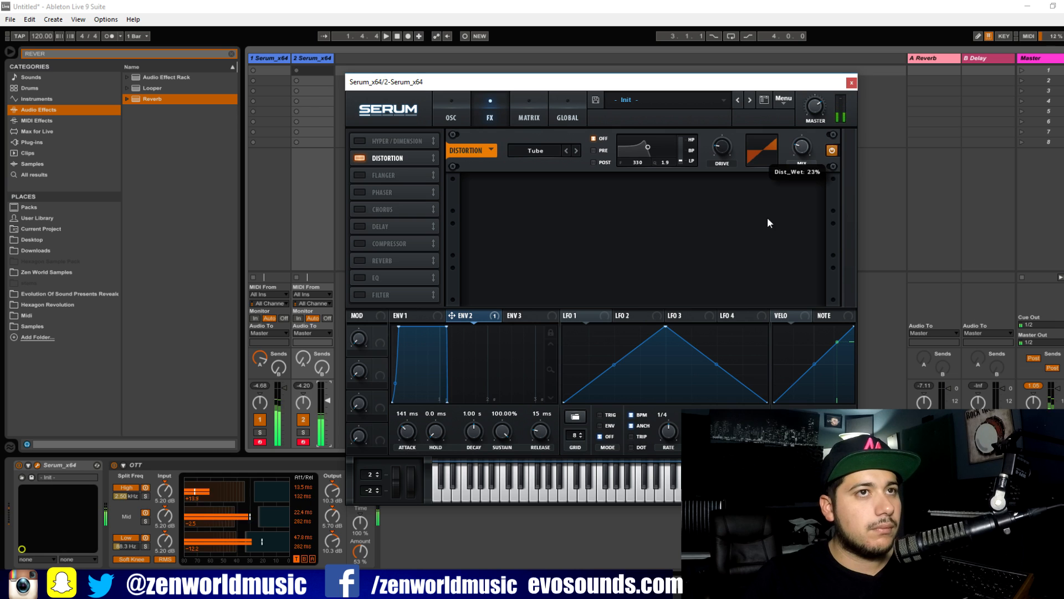
click(451, 111)
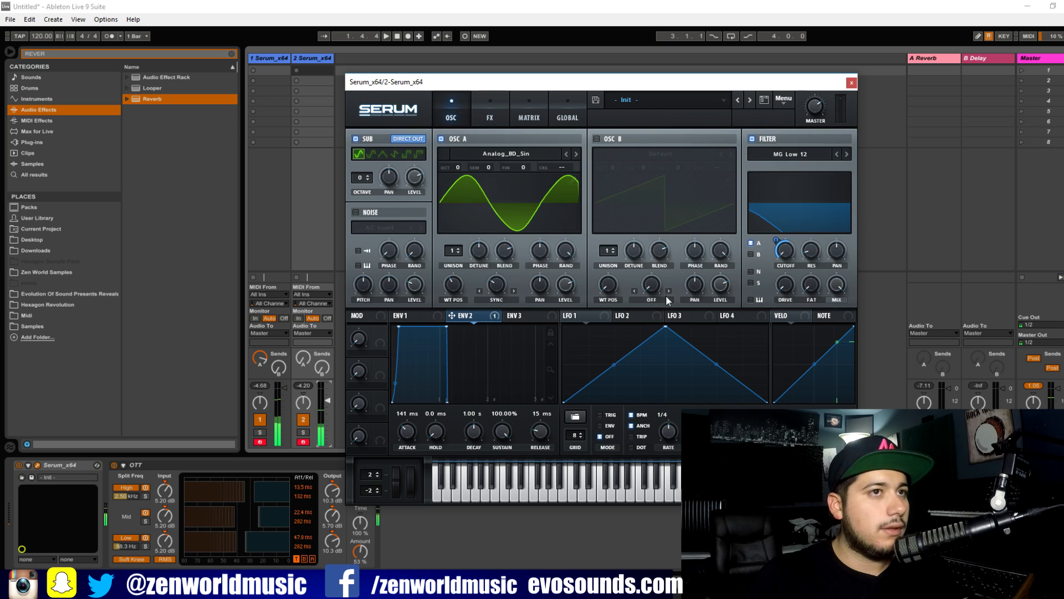
drag(546, 264, 548, 254)
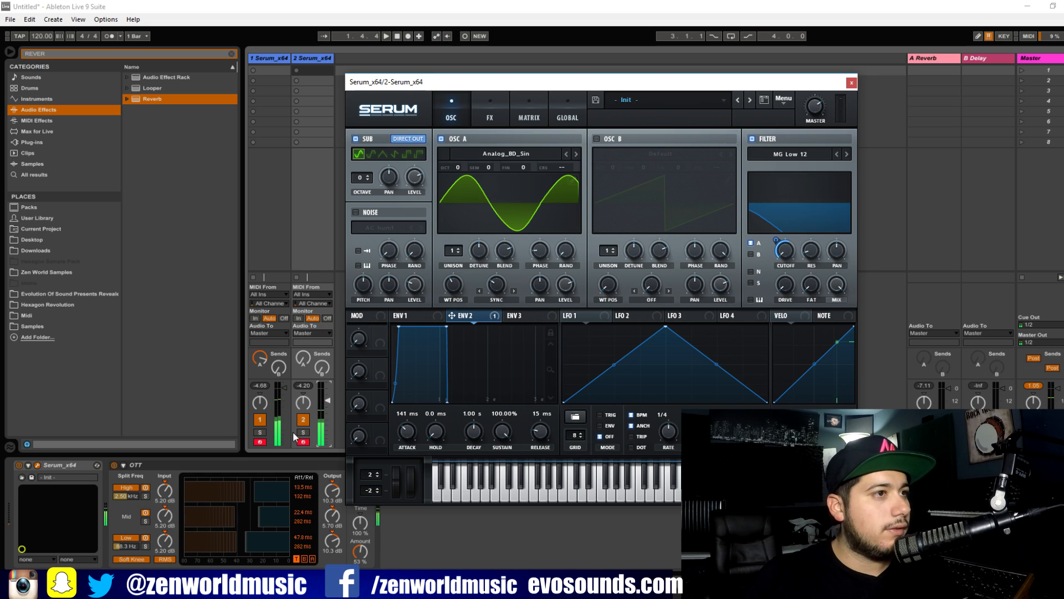
Step: With the first track muted and OTT briefly bypassed, turn off the second Serum's sub and raise oscillator A's level
click(259, 422)
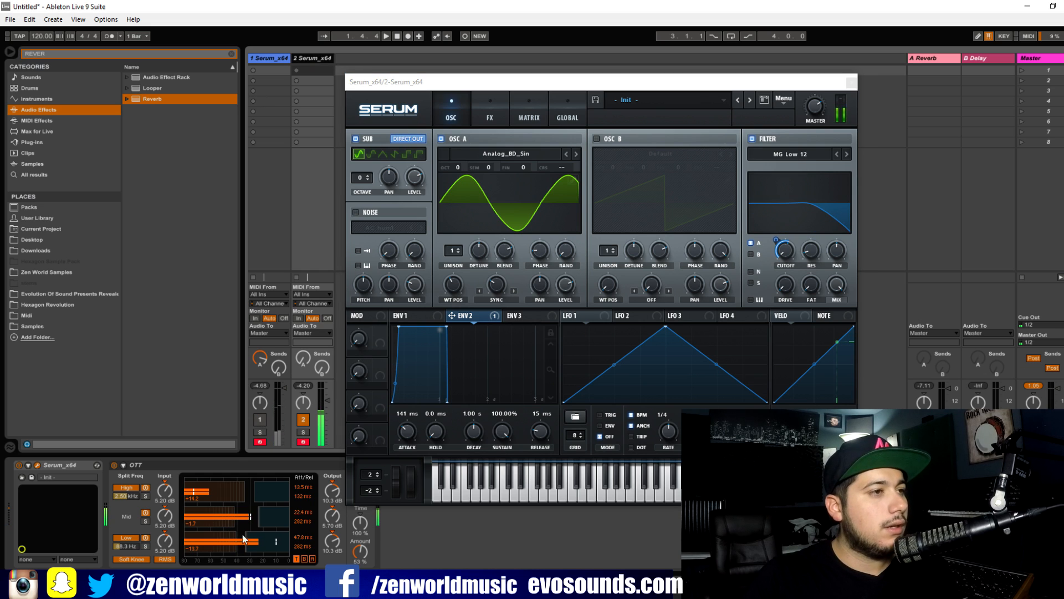
click(114, 465)
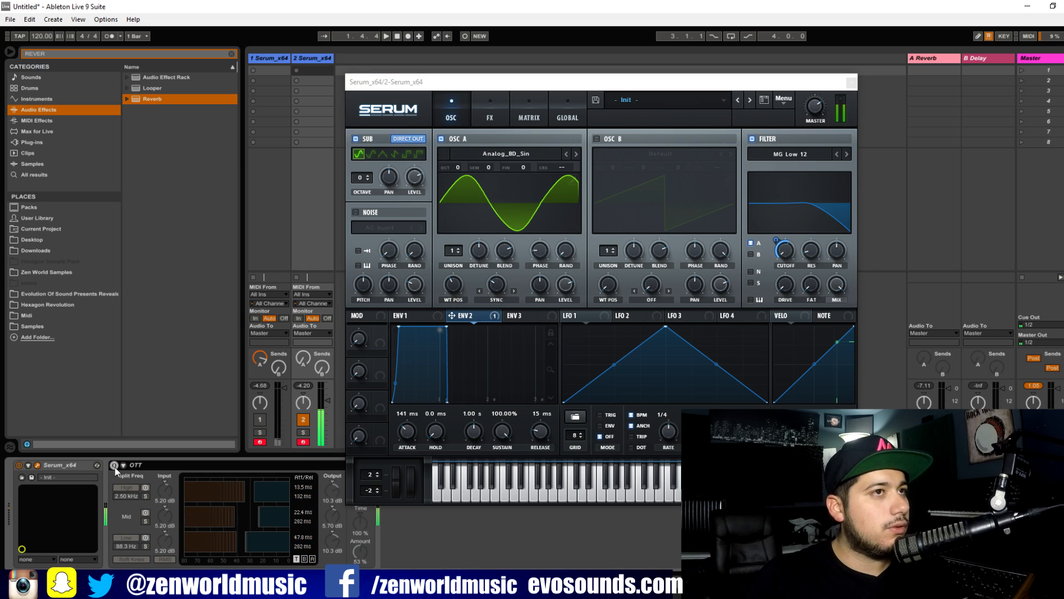
click(464, 286)
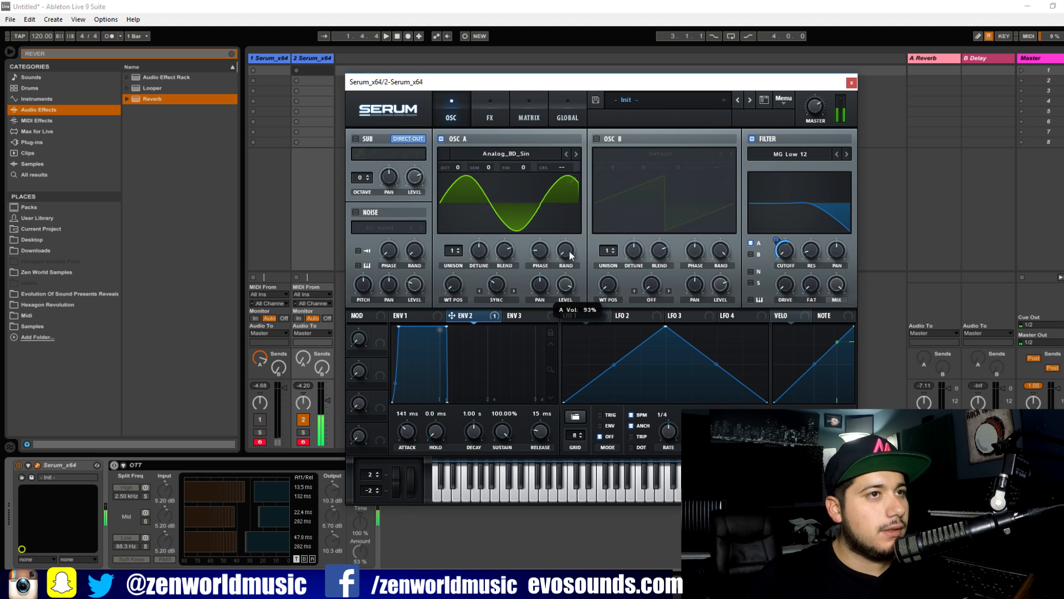
click(124, 470)
click(114, 465)
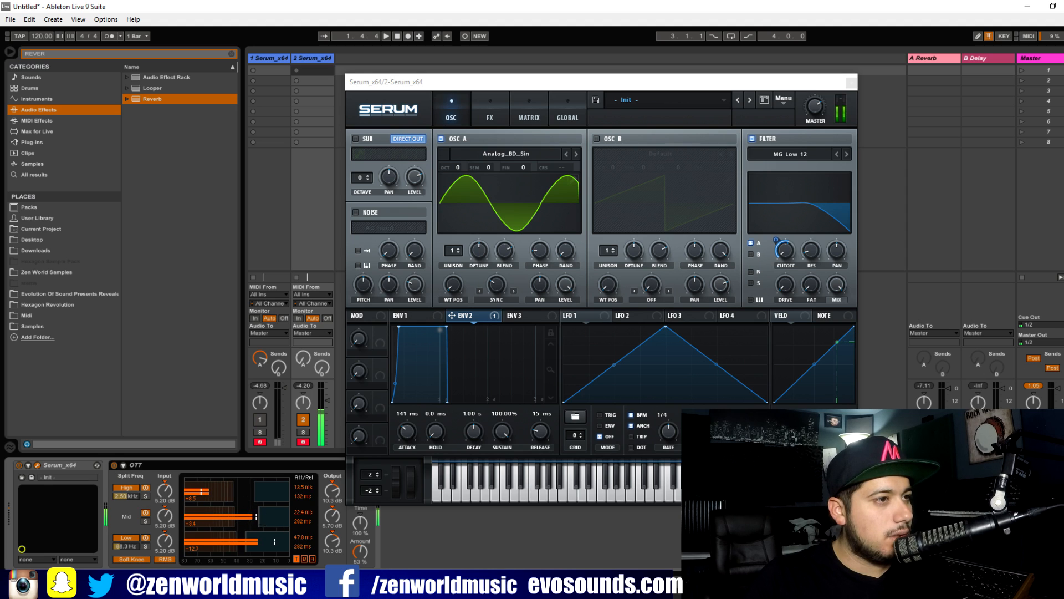
Step: Lower the band thresholds in the second track's OTT and unmute the first Serum track
drag(258, 518, 231, 493)
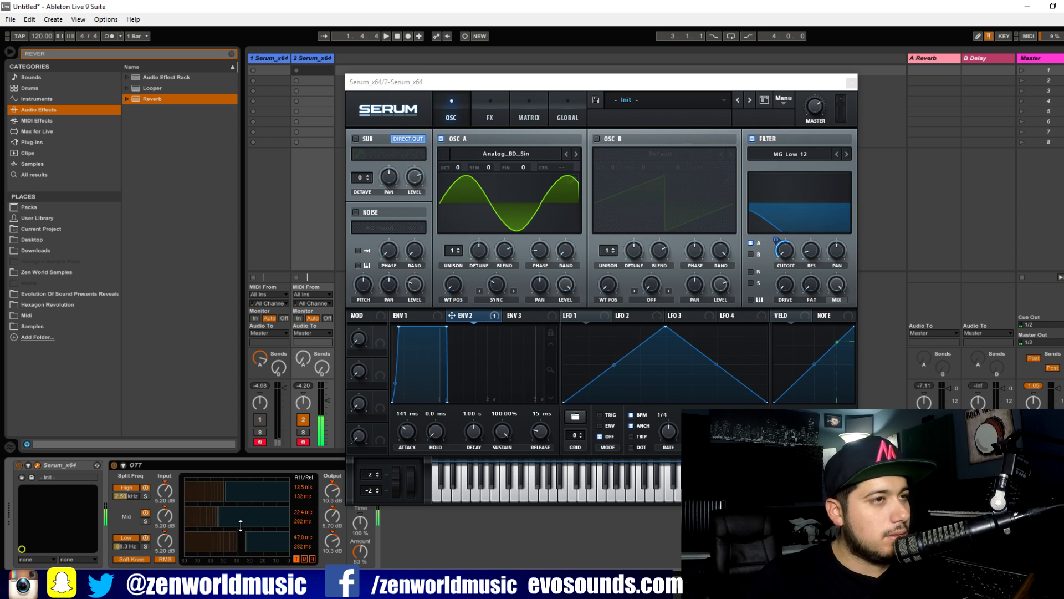
click(304, 431)
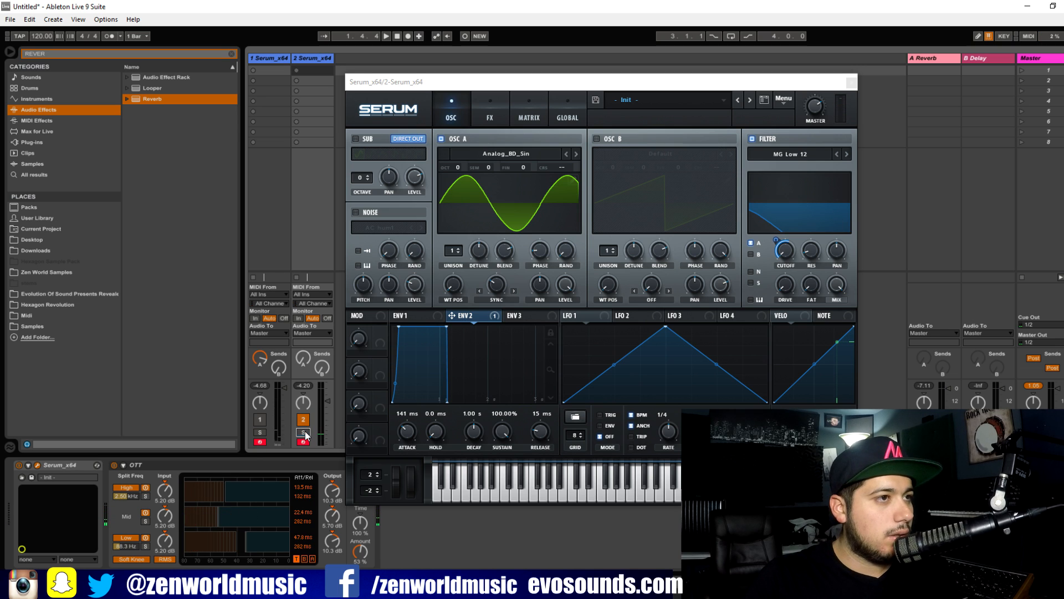
click(259, 425)
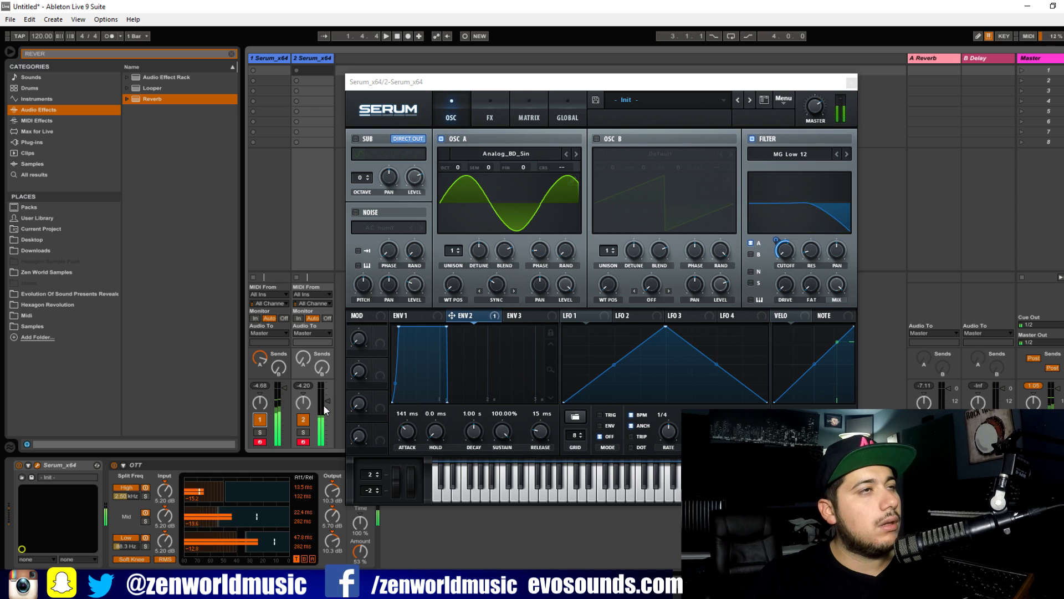
Step: Select the first Serum track, check its OTT amount and close the synth window
click(274, 75)
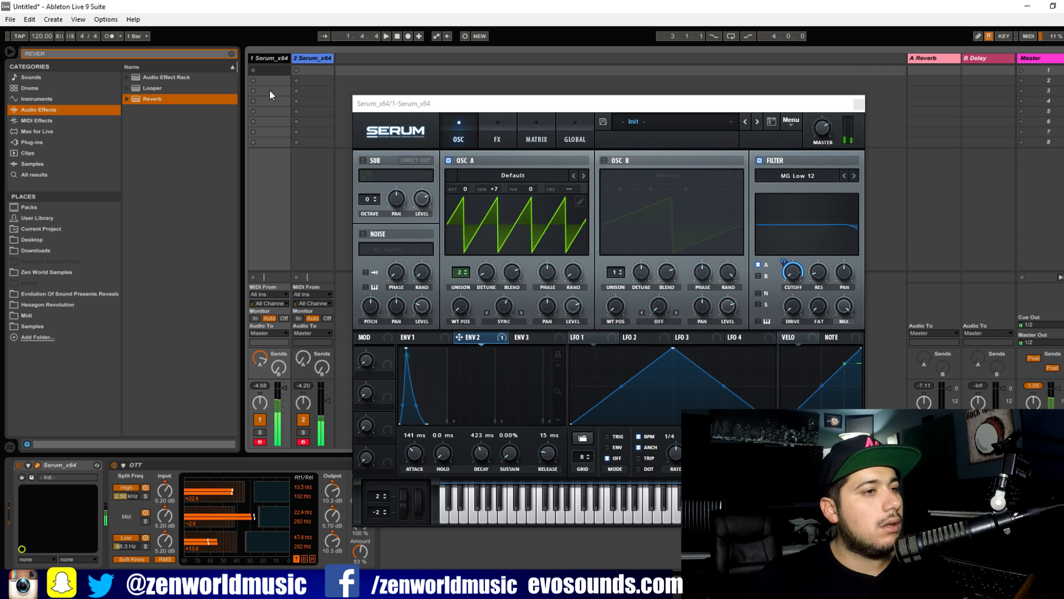
click(362, 545)
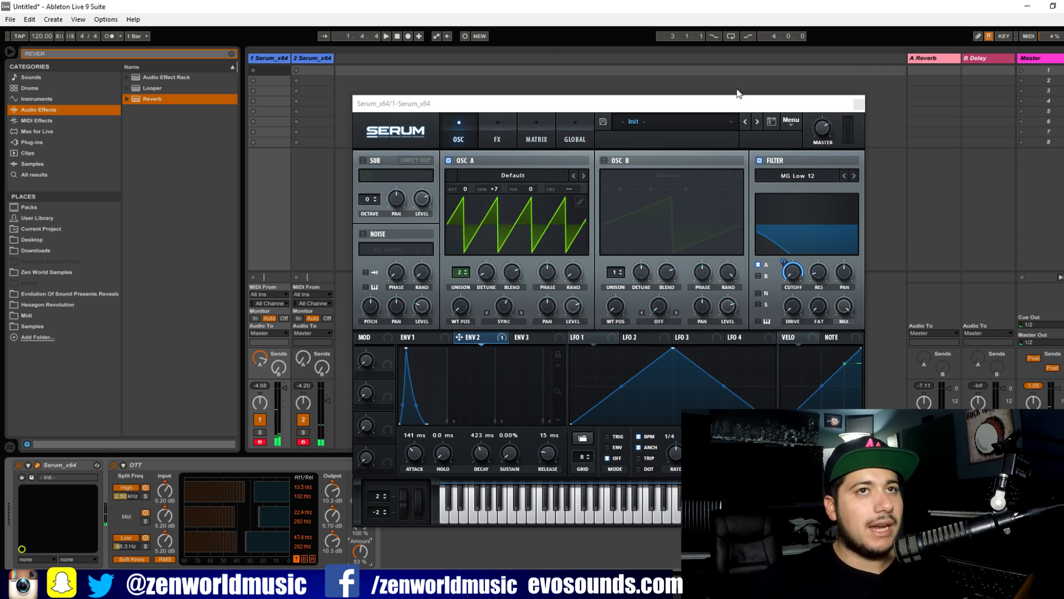
click(858, 104)
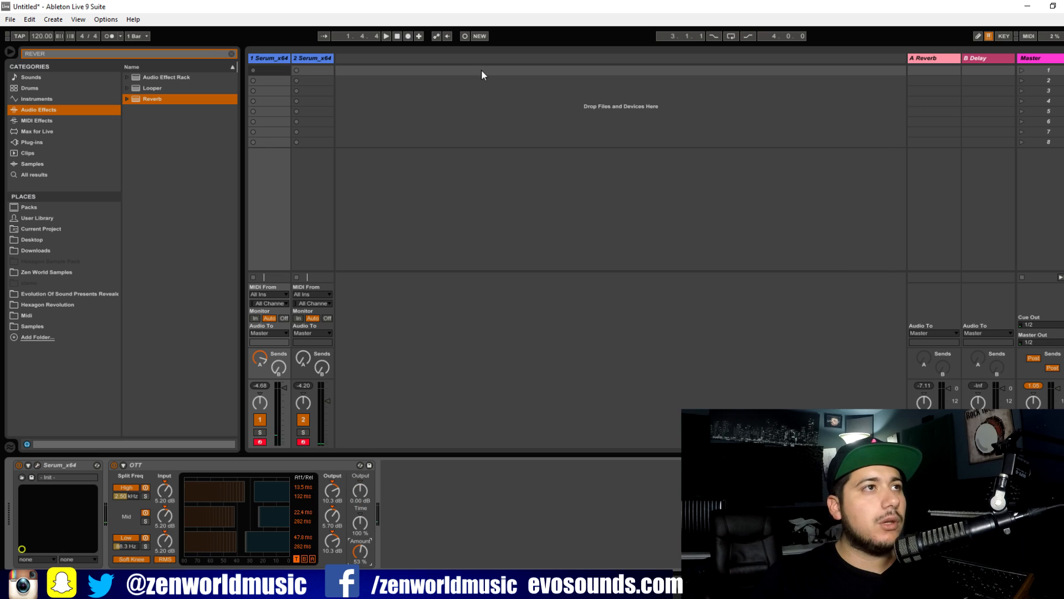
Step: Find the Overdrive effect, insert it between Serum and OTT on the first track, and raise its band frequency to about 1.8 kHz
click(231, 53)
text(OVER DRIV)
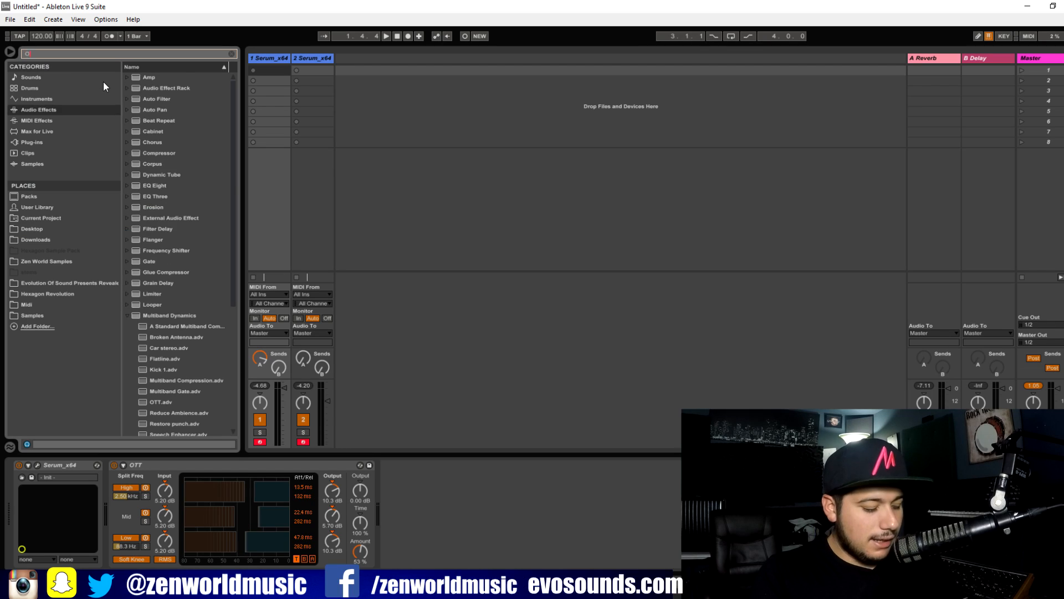
key(BackSpace)
key(BackSpace)
key(BackSpace)
key(BackSpace)
key(BackSpace)
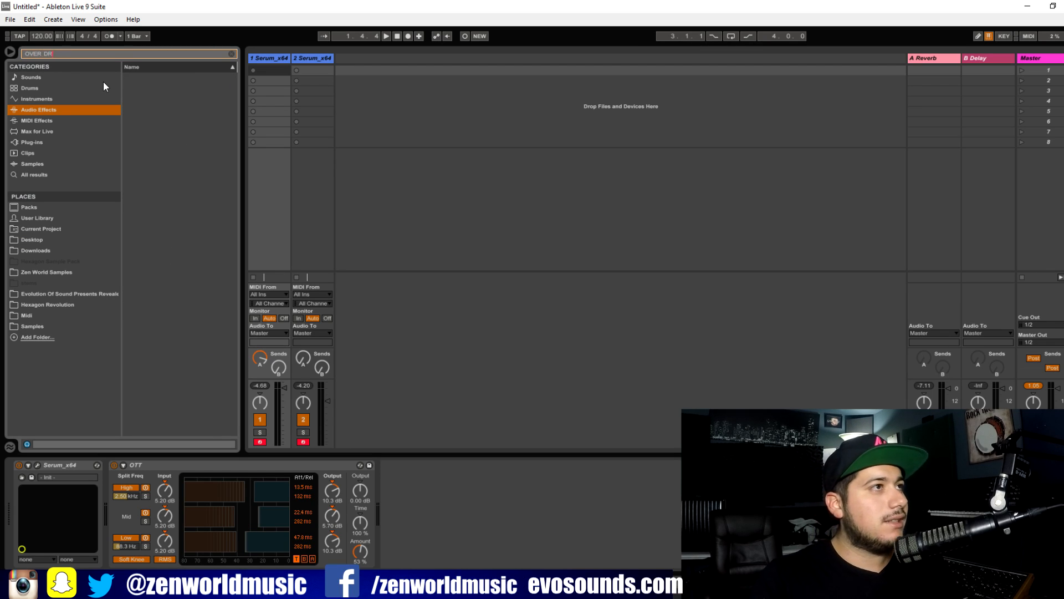
text(DRIVE)
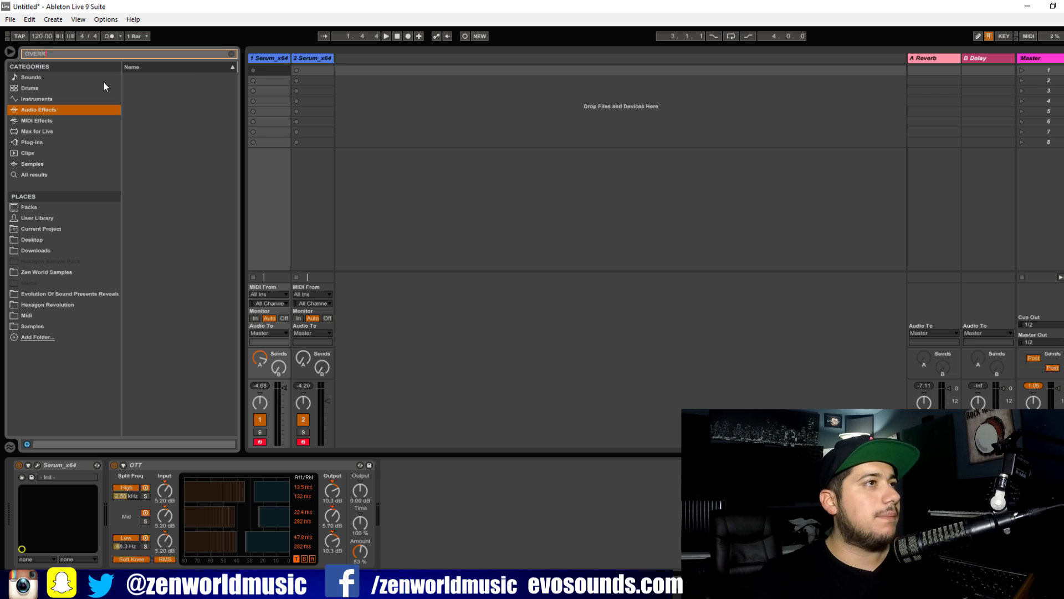
drag(161, 86, 122, 554)
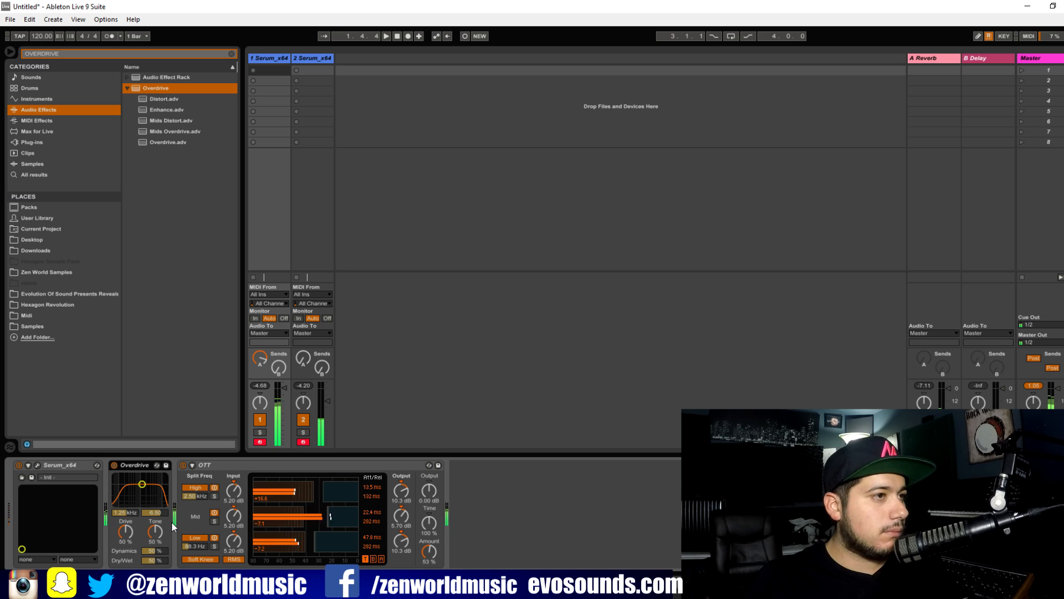
drag(145, 489, 146, 485)
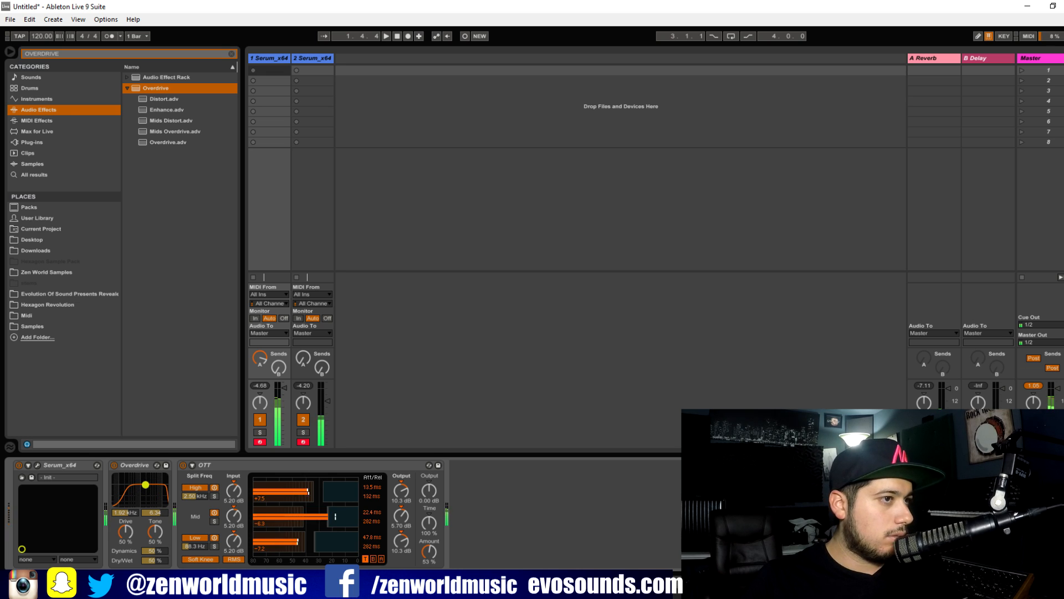
Step: Fine-tune oscillator A's sync warp in the first Serum with the second track's volume temporarily lowered, and close the synth window
drag(327, 401, 327, 419)
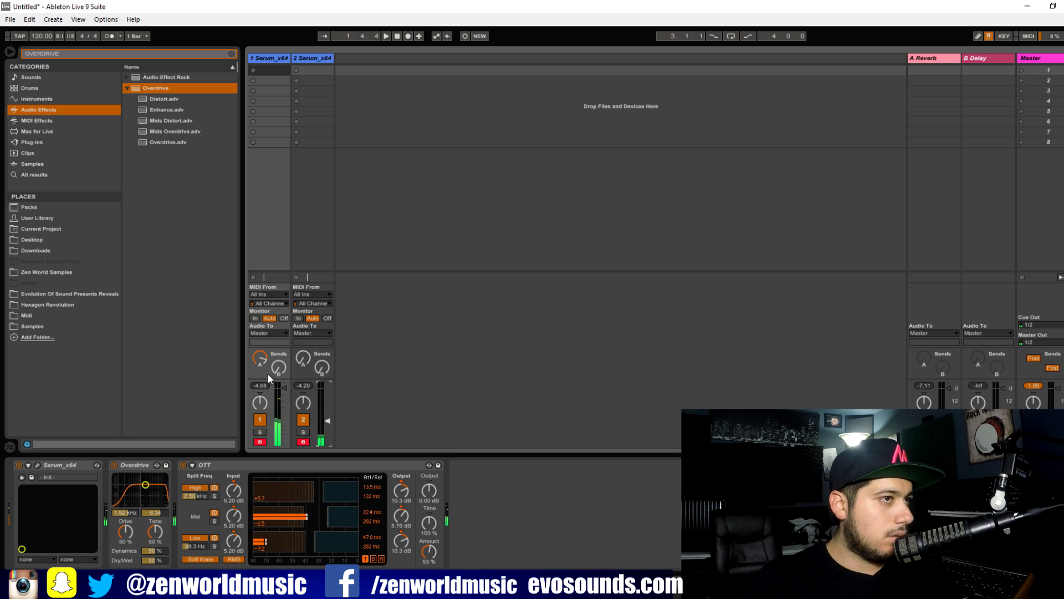
click(24, 477)
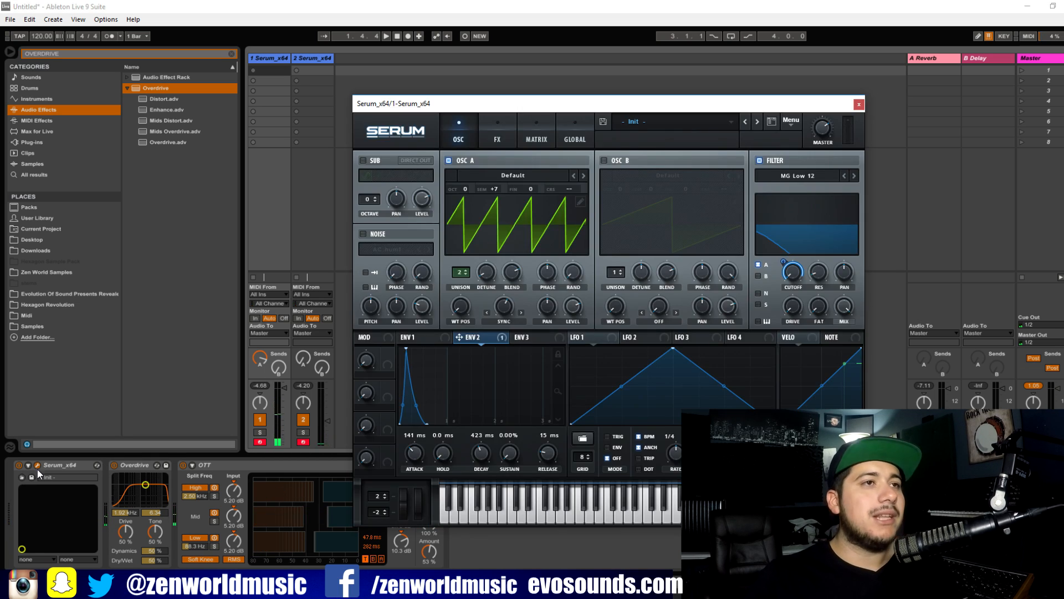
drag(509, 314, 507, 317)
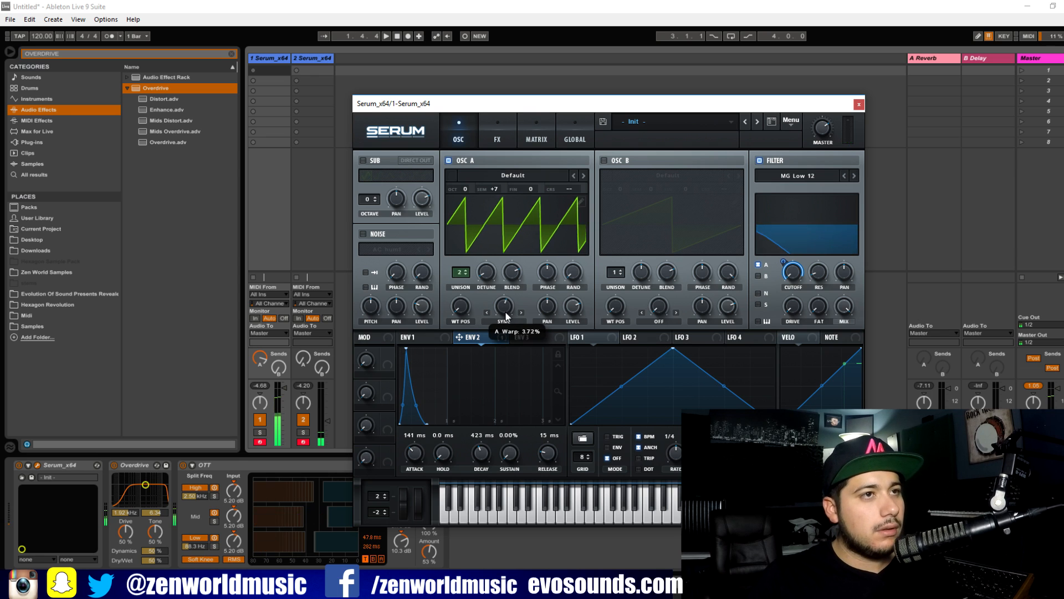
drag(506, 316, 510, 315)
drag(327, 420, 327, 399)
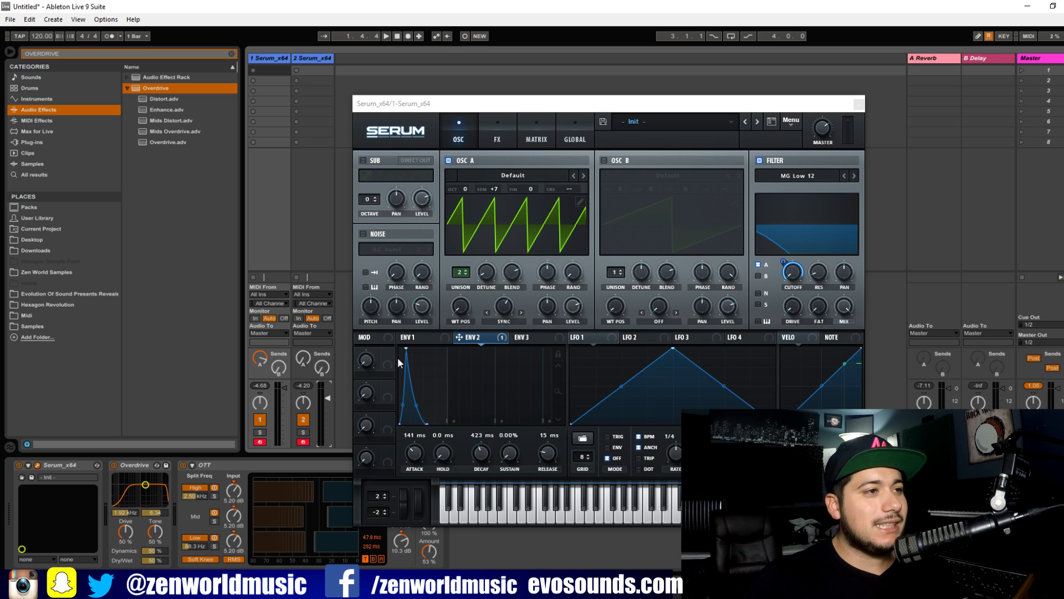
click(858, 105)
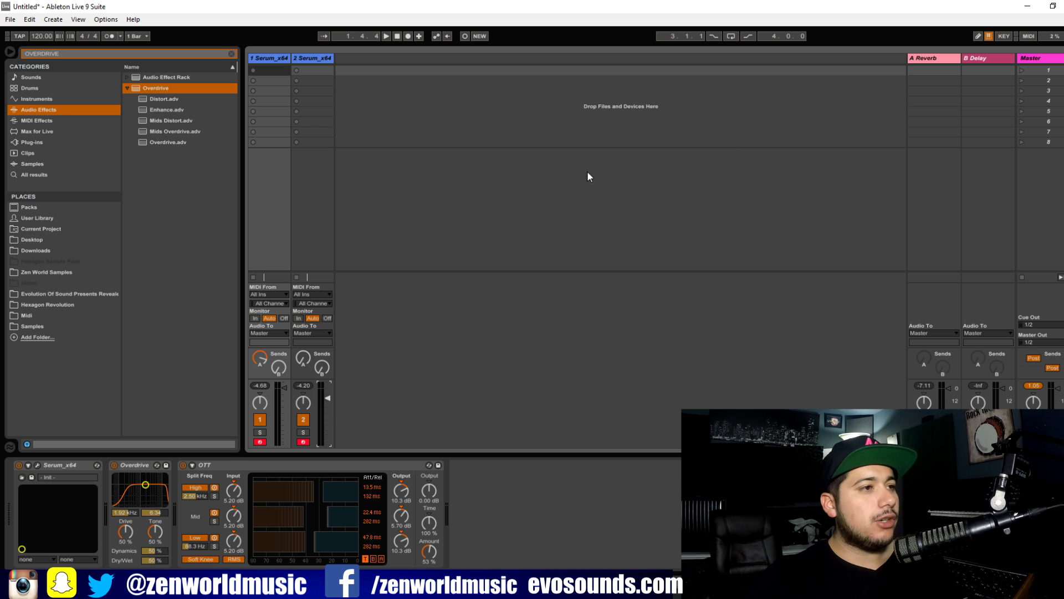
Step: Raise the distortion filter frequency in the first Serum's effects to 178 Hz
click(38, 464)
click(480, 136)
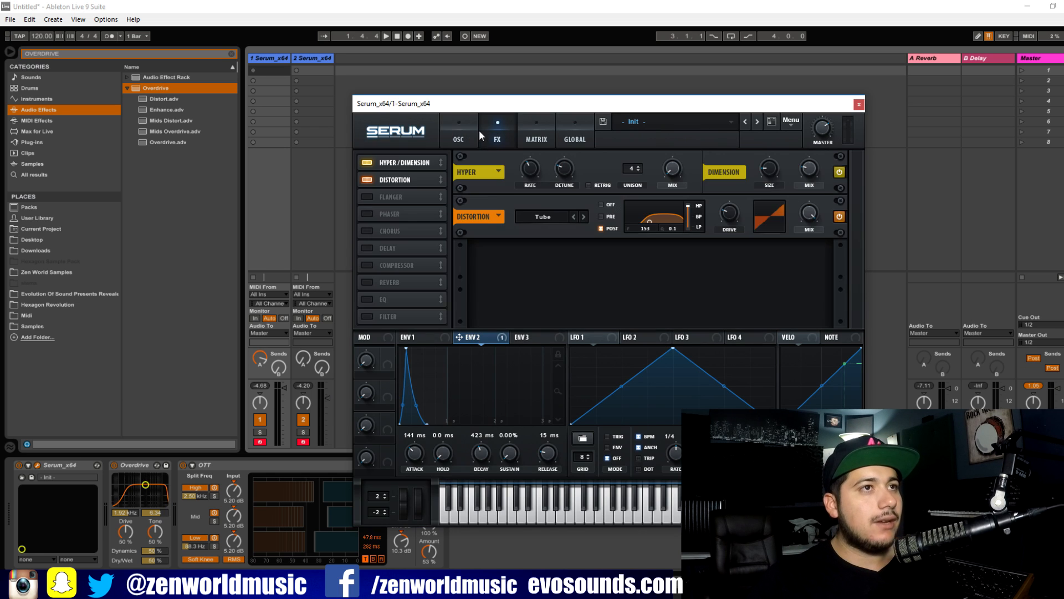
drag(650, 219, 679, 219)
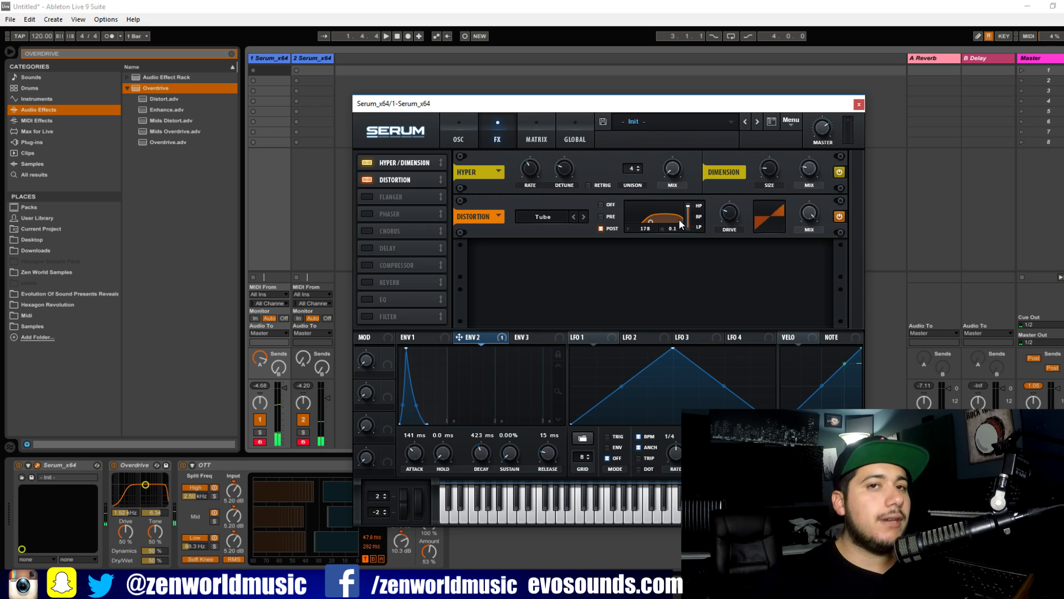
Step: Remove Env 2's modulation from the first Serum's filter cutoff and set Env 2 to 0 ms attack and 100% sustain
click(460, 138)
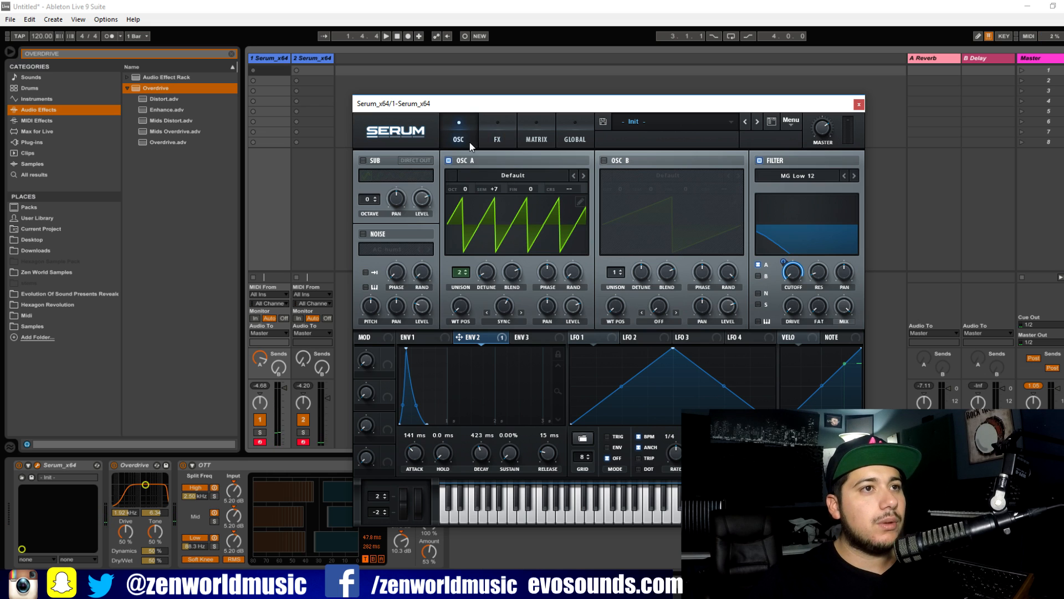
right_click(476, 339)
click(518, 382)
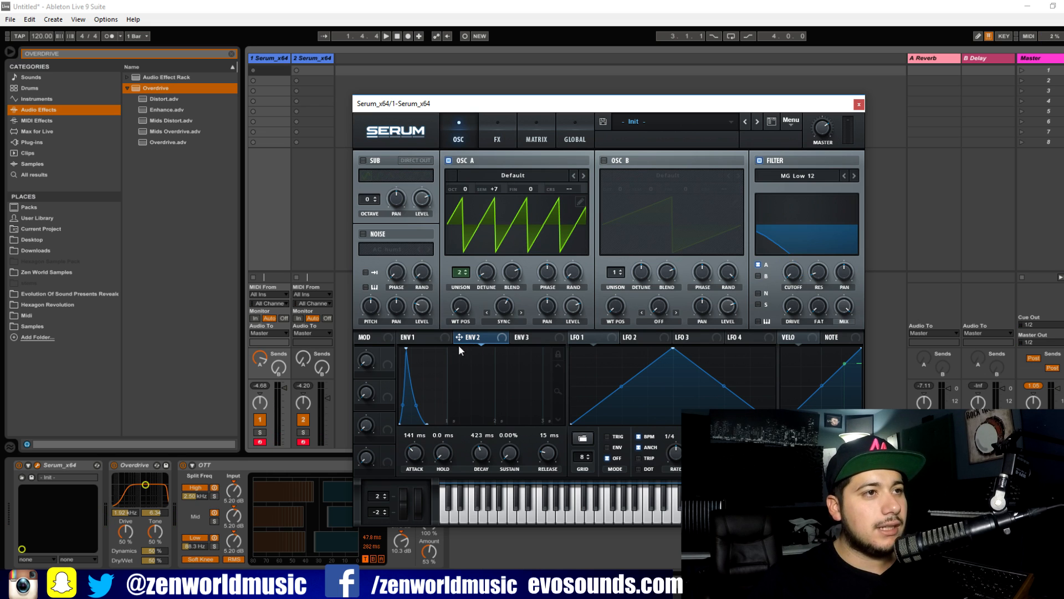
drag(415, 453, 405, 488)
drag(481, 454, 610, 306)
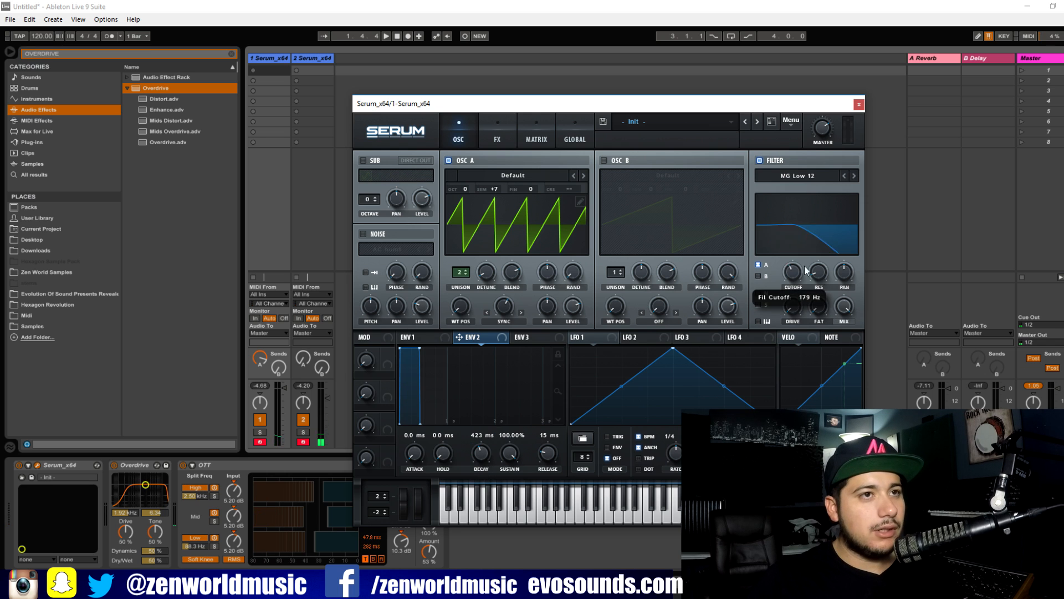